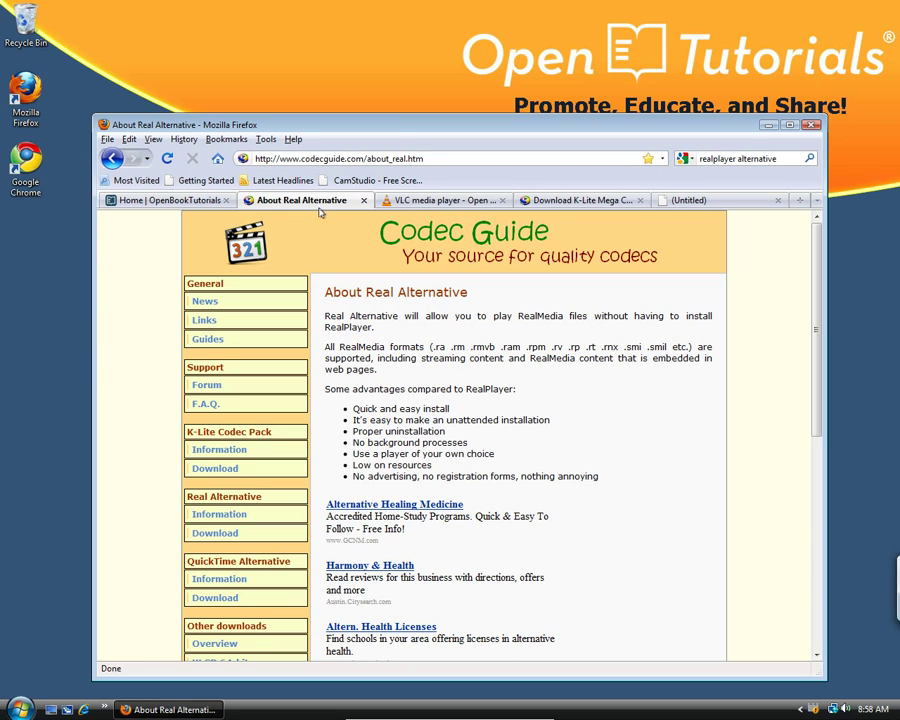
# Step: Look over the three open tabs and delete the About Real Alternative page's bookmark
pyautogui.click(413, 203)
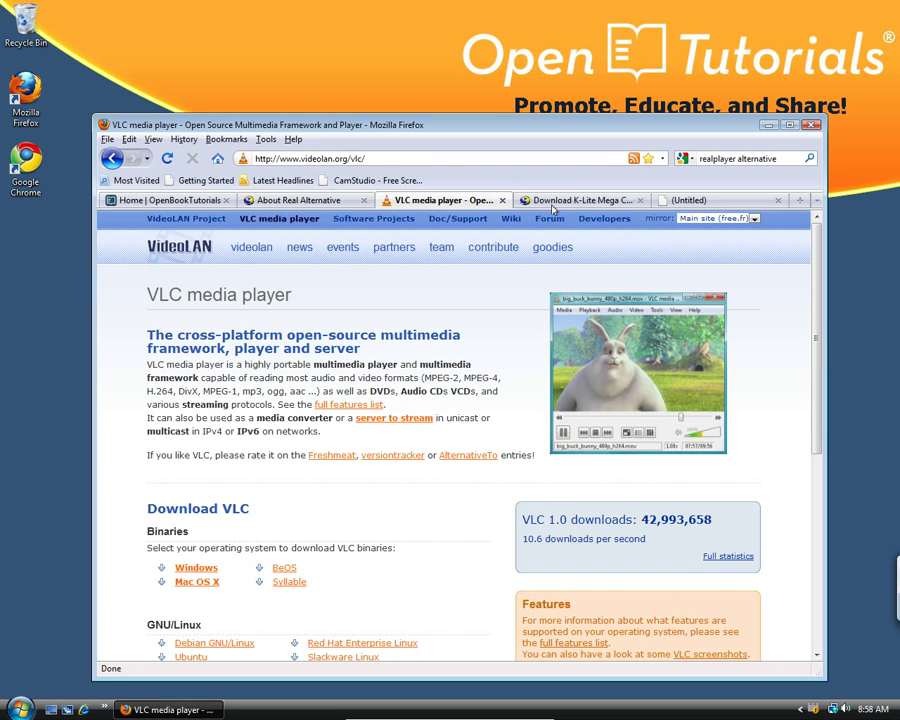
pyautogui.click(572, 199)
pyautogui.click(315, 203)
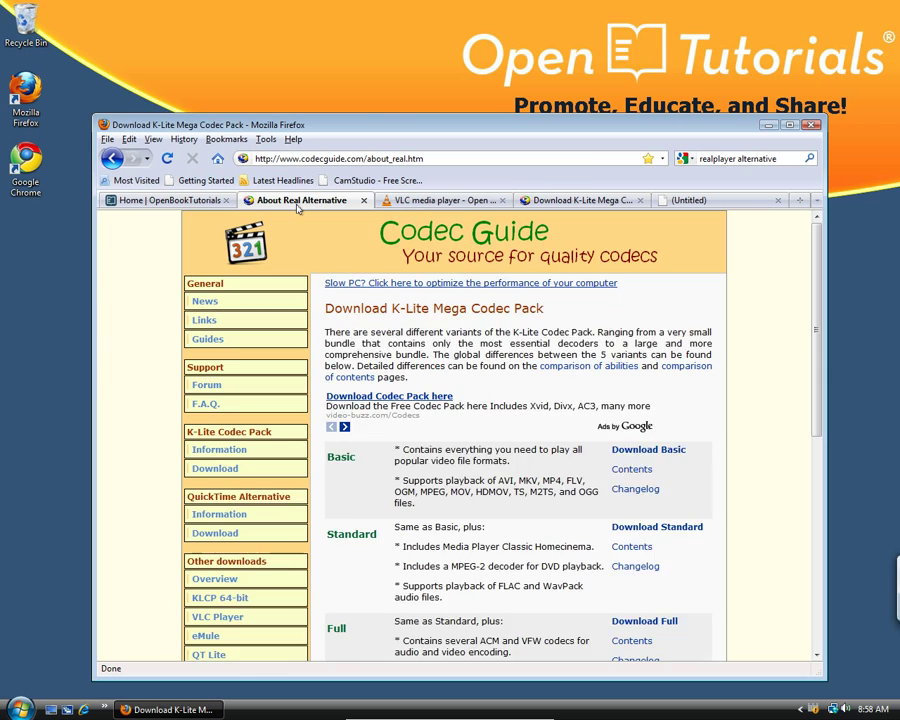
pyautogui.click(650, 158)
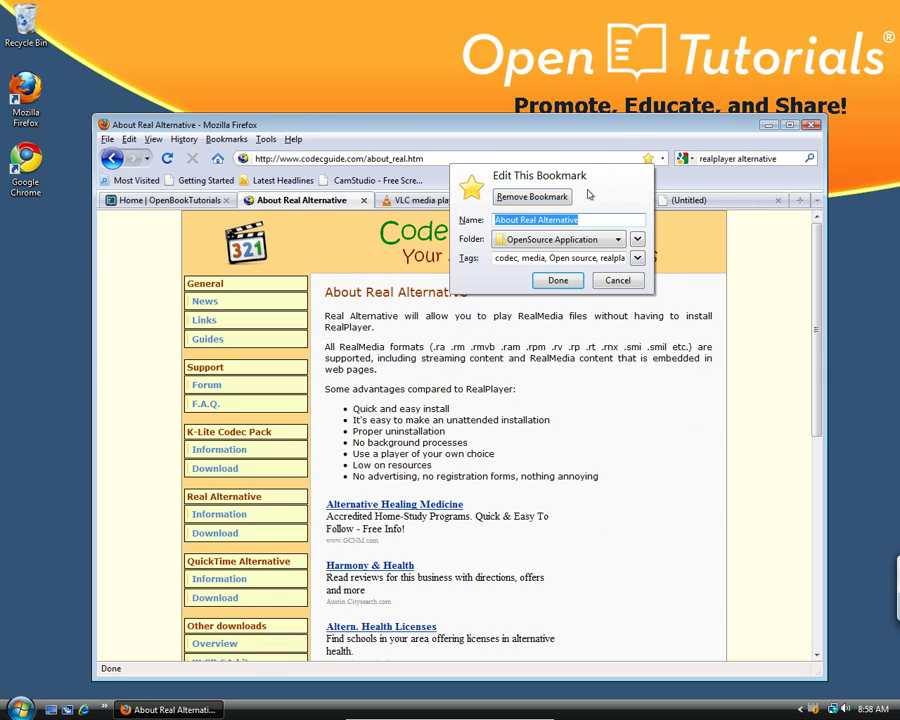
pyautogui.click(556, 194)
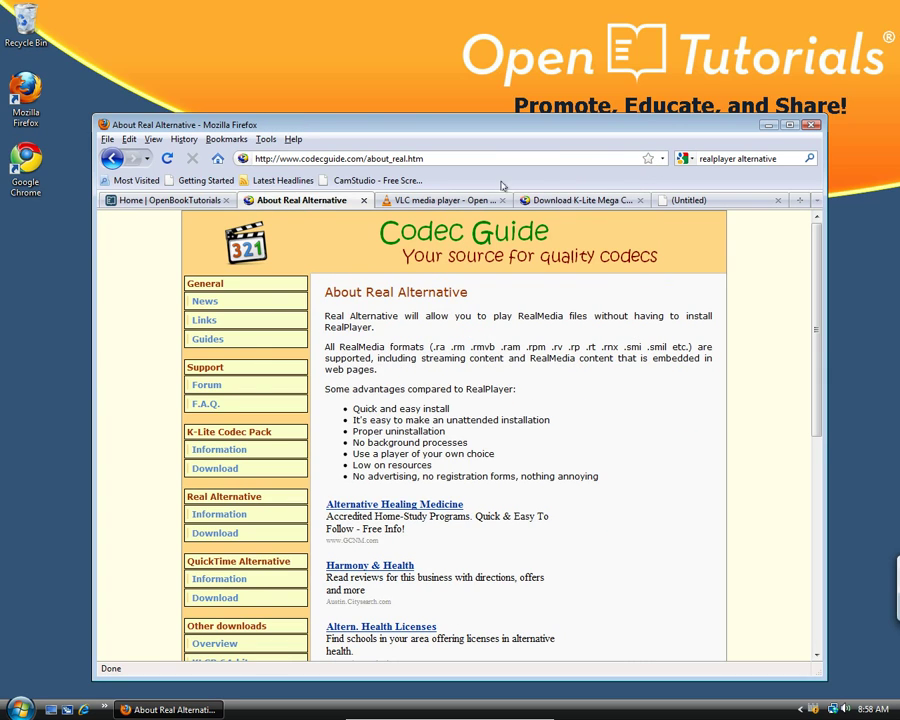
# Step: Delete the VLC media player and K-Lite Mega Codec Pack bookmarks, ending on About Real Alternative
pyautogui.hotkey('ctrl', 'Tab')
pyautogui.click(647, 158)
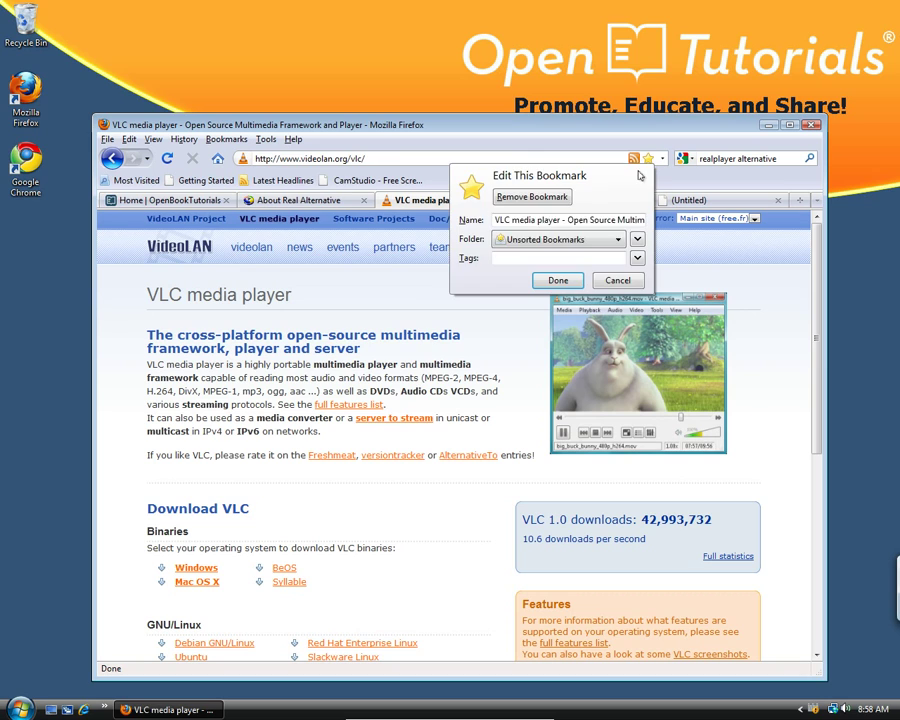
pyautogui.click(556, 195)
pyautogui.click(551, 200)
pyautogui.click(647, 158)
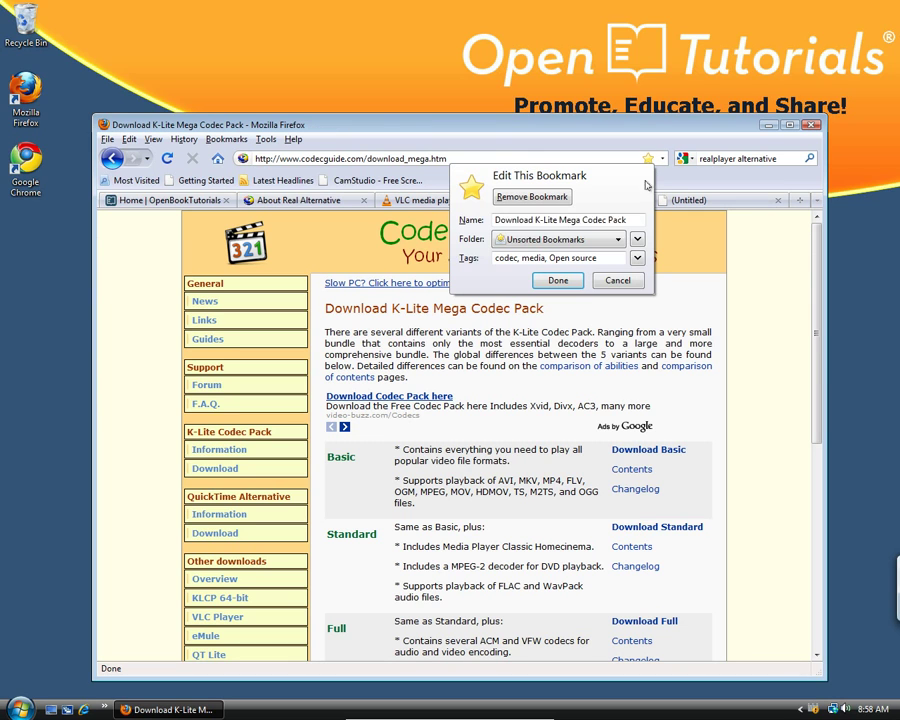
pyautogui.click(524, 197)
pyautogui.hotkey('ctrl', 'shift', 'Tab')
pyautogui.hotkey('ctrl', 'shift', 'Tab')
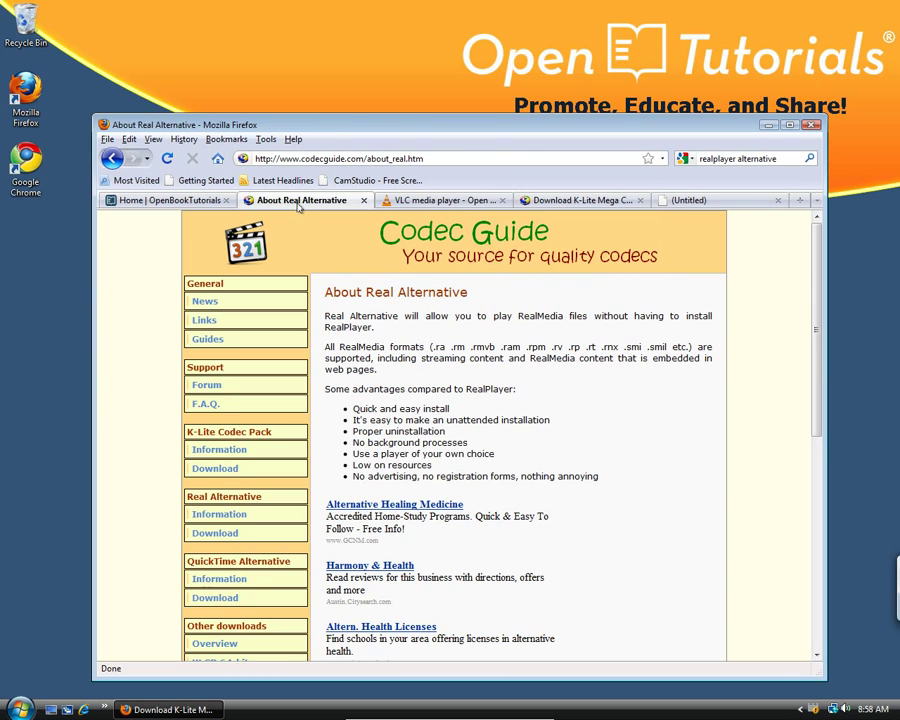
# Step: Bookmark the About Real Alternative page with the address-bar star, showing Unsorted Bookmarks and no tags
pyautogui.scroll(-3, 396, 358)
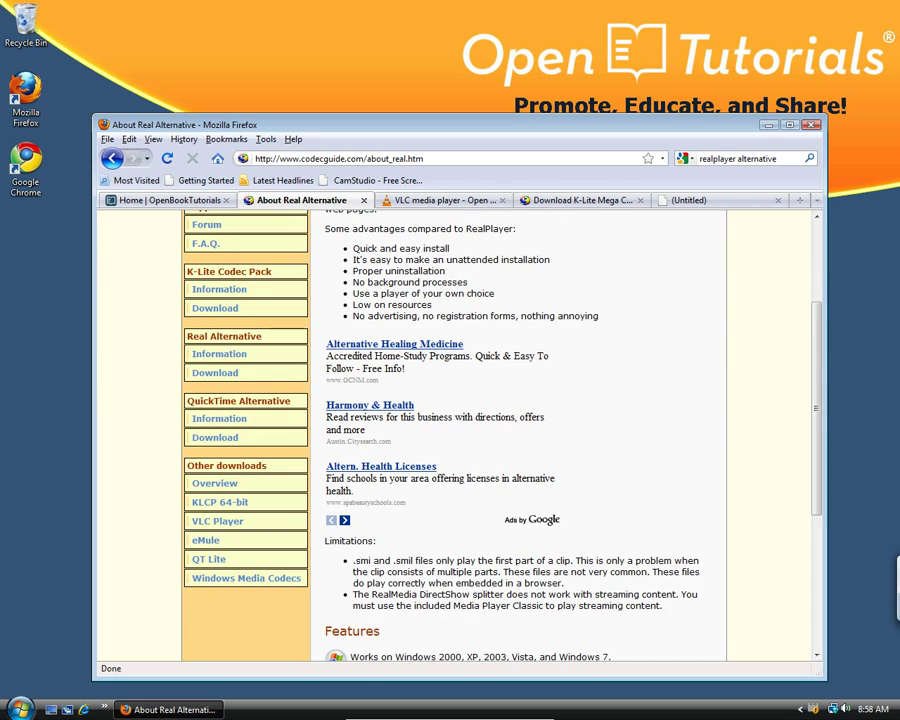
pyautogui.scroll(3, 320, 245)
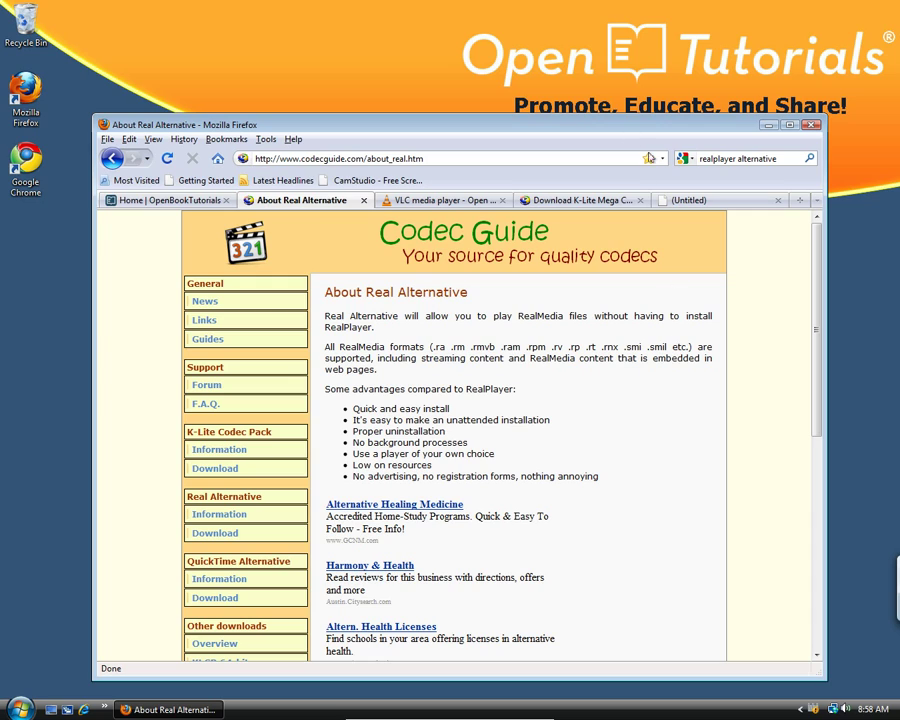
pyautogui.click(648, 159)
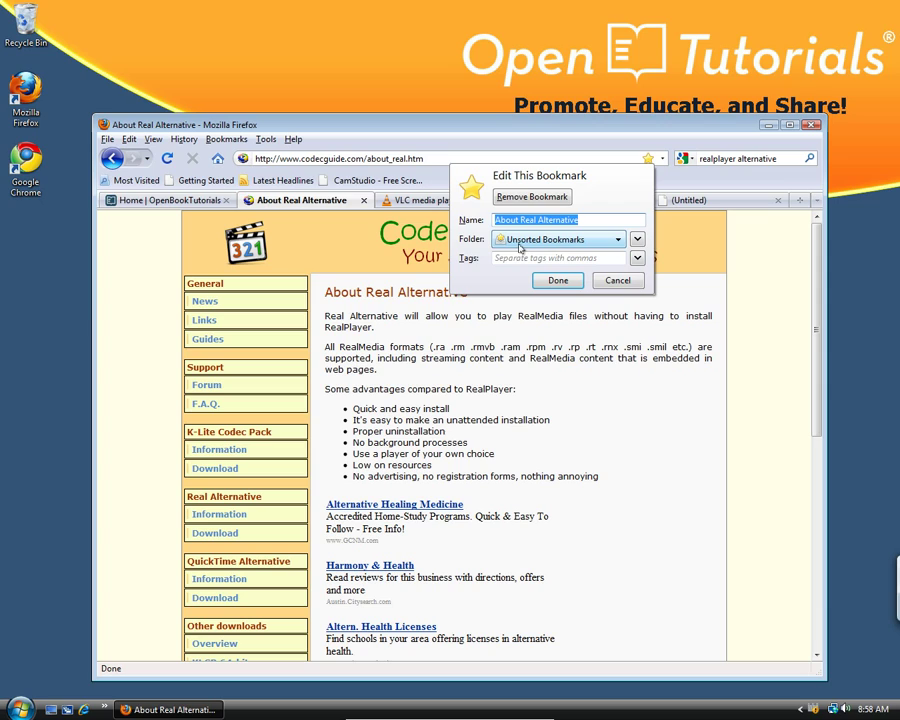
# Step: Choose the OpenSource Application folder, add tags codec, media and Open source, and save
pyautogui.click(587, 246)
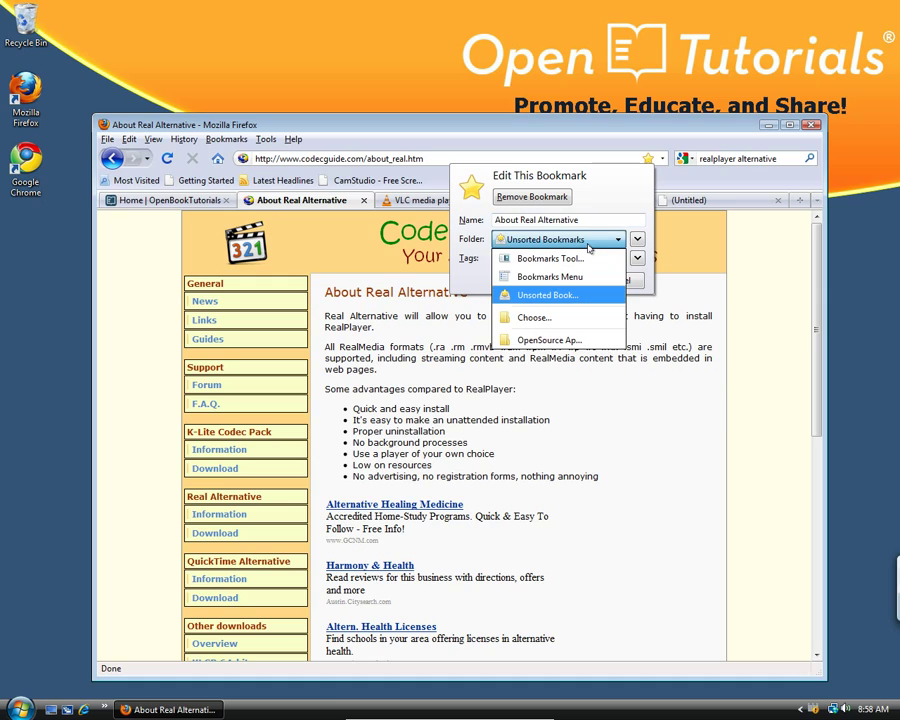
pyautogui.click(569, 341)
pyautogui.click(591, 260)
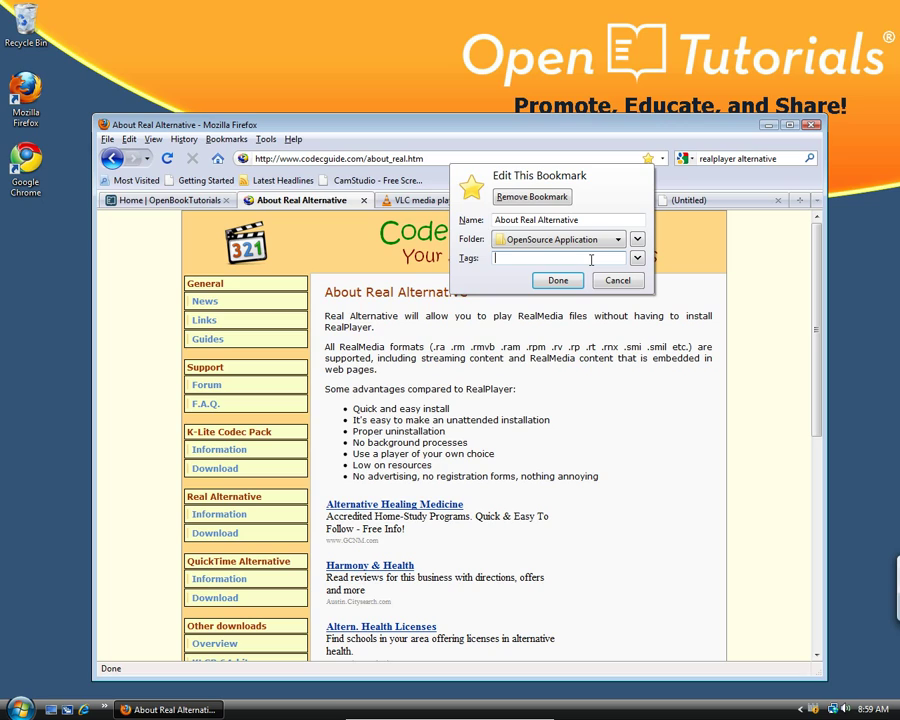
pyautogui.write('codec, media, open source')
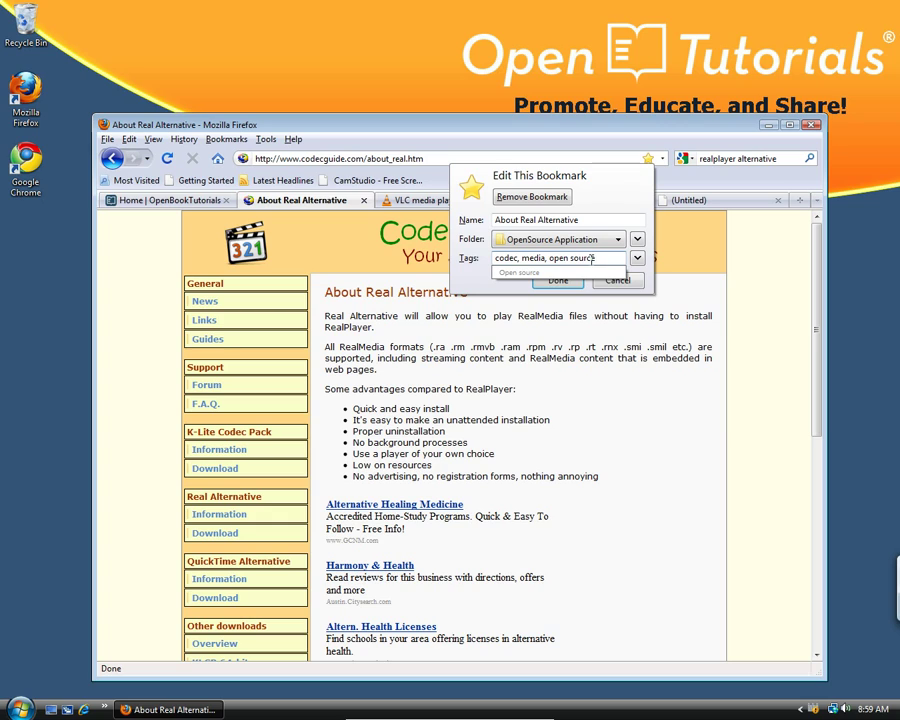
pyautogui.click(600, 272)
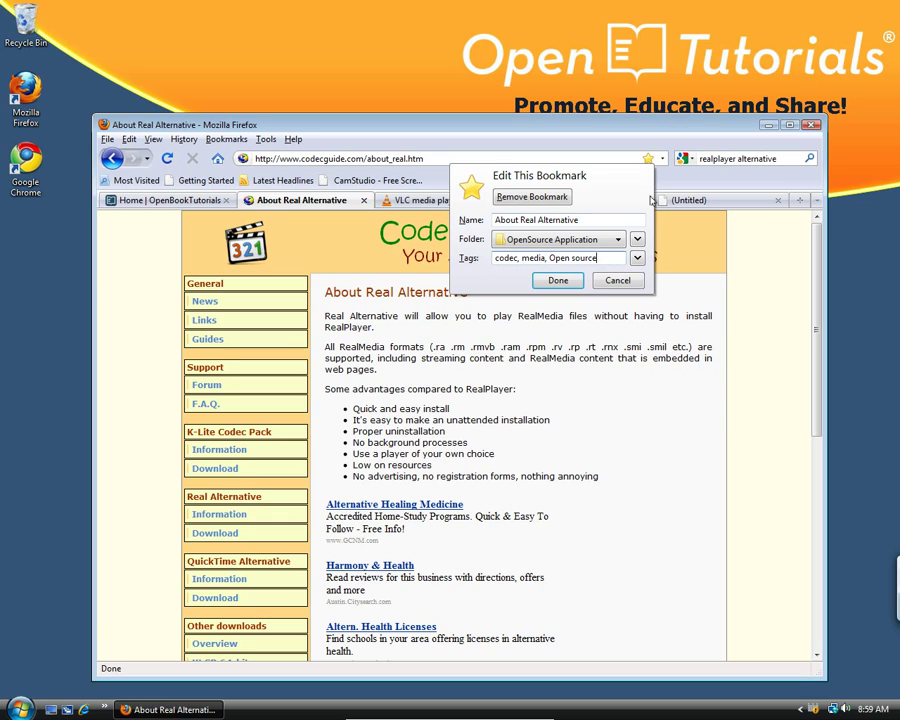
pyautogui.click(558, 280)
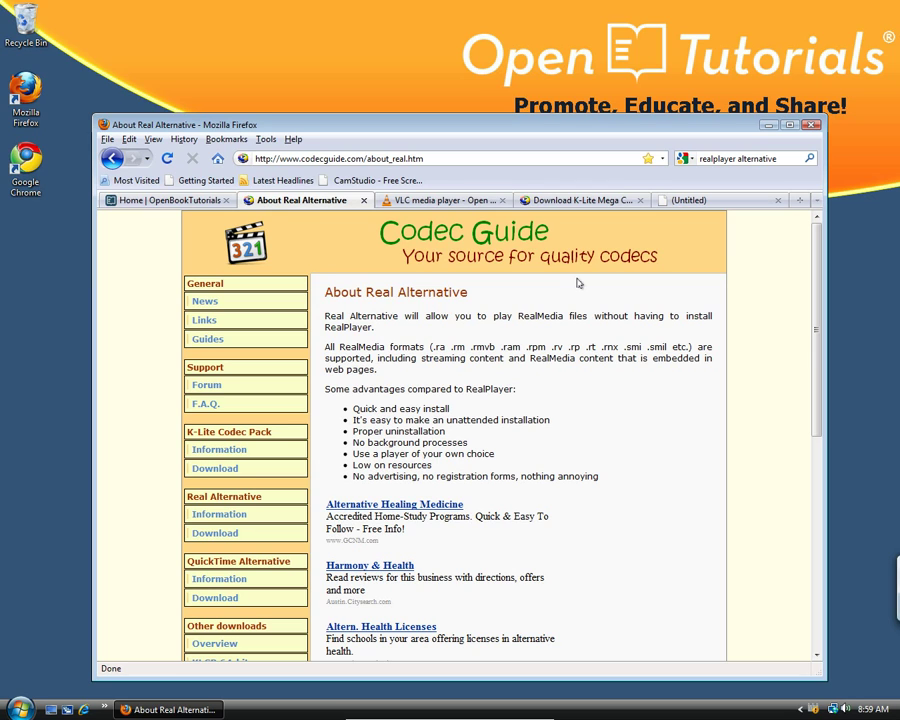
# Step: Bookmark the VLC media player page and expand its Folder selector into the full folder tree
pyautogui.click(458, 201)
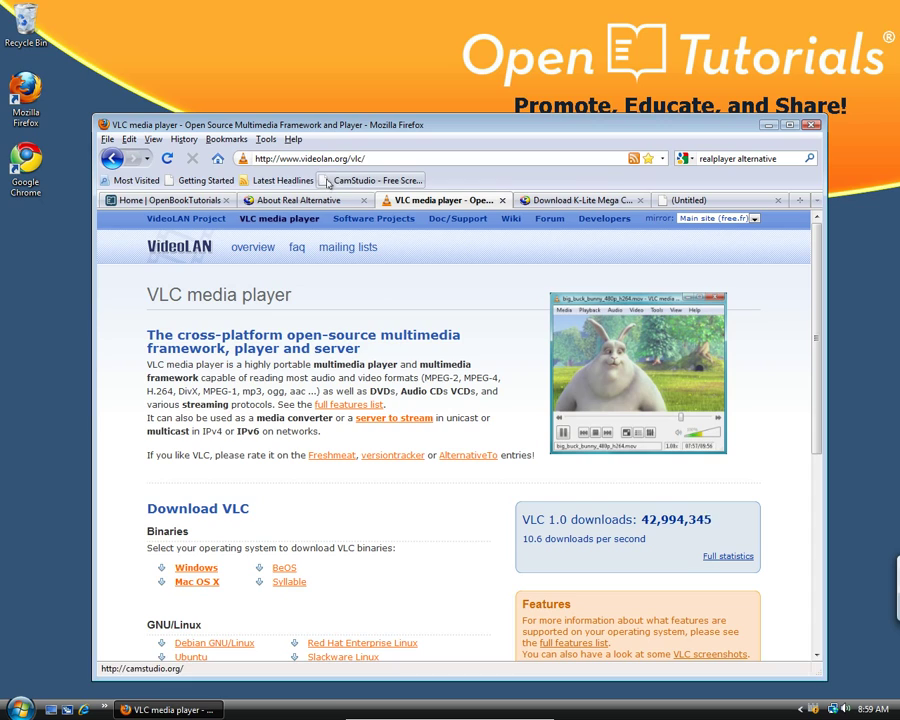
pyautogui.click(653, 160)
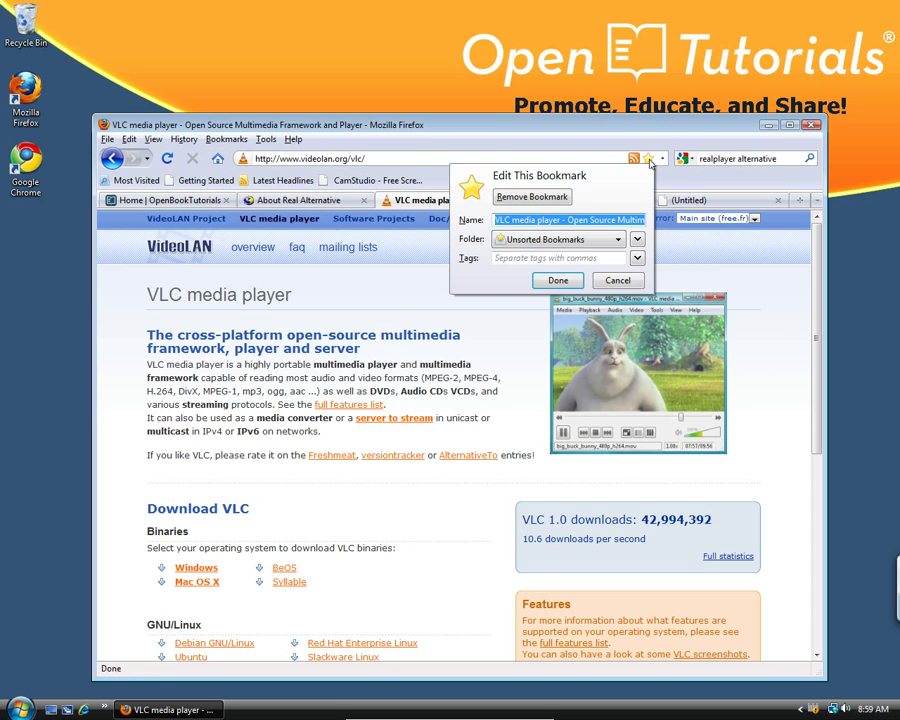
pyautogui.click(574, 242)
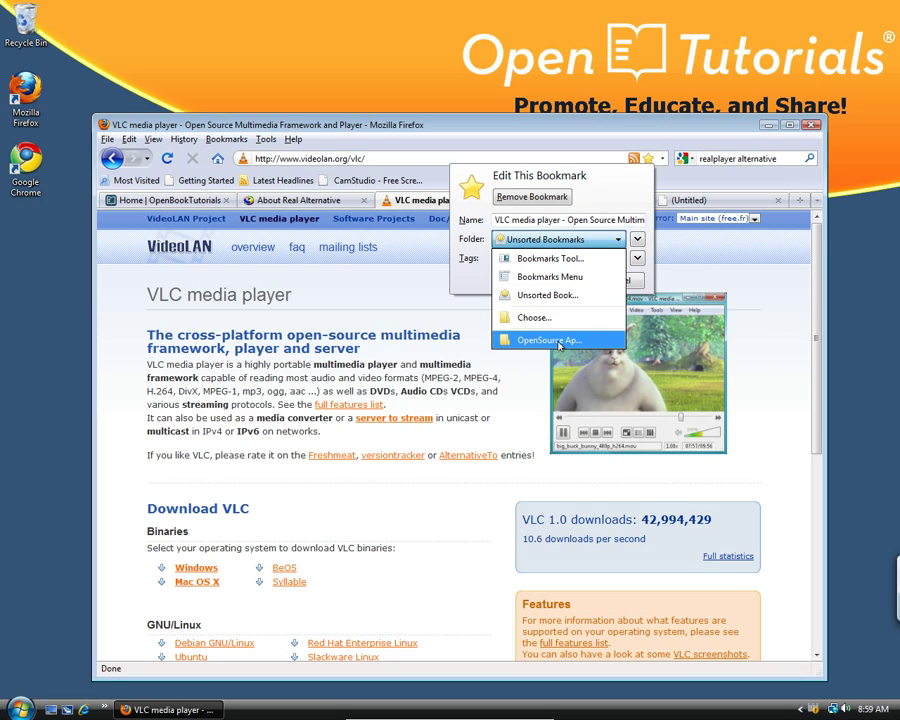
pyautogui.click(586, 201)
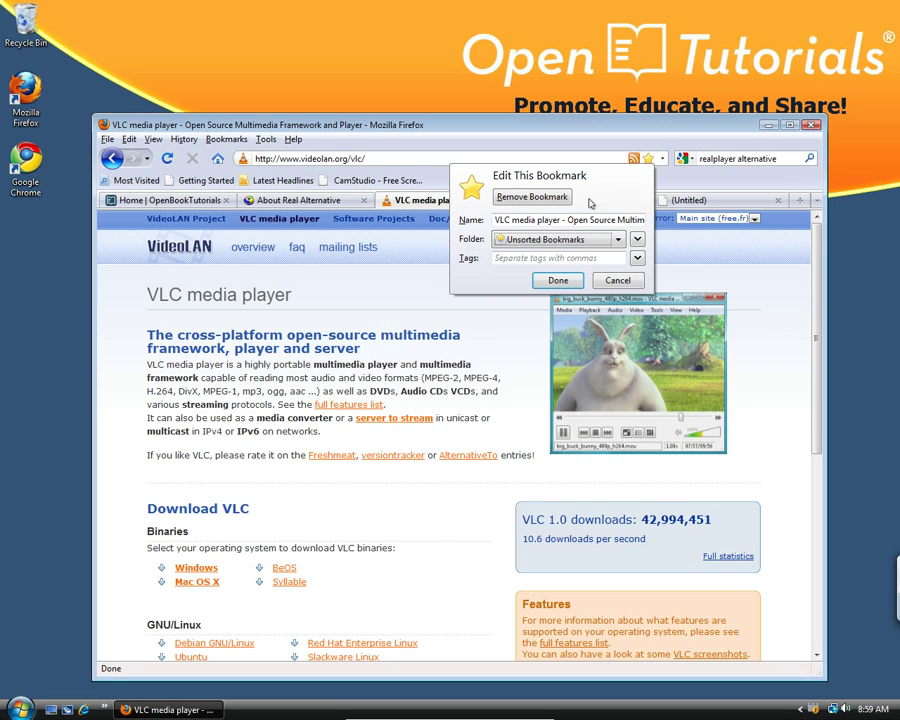
pyautogui.click(637, 241)
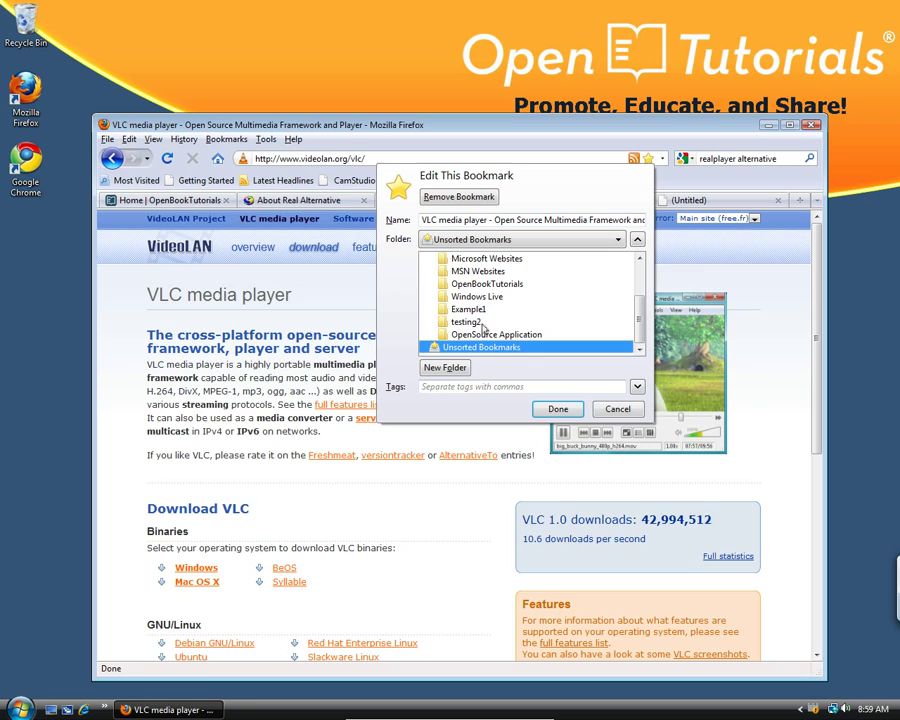
pyautogui.scroll(2, 477, 338)
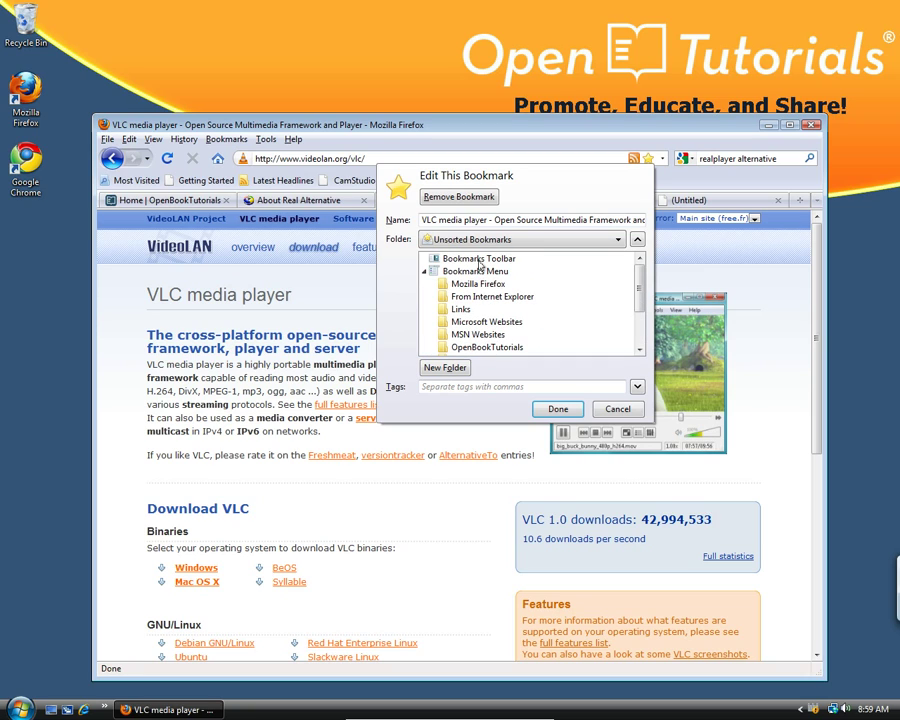
pyautogui.scroll(-2, 480, 320)
# Step: Create a new folder named MeidaPlayer inside OpenSource Application for the VLC bookmark
pyautogui.click(484, 334)
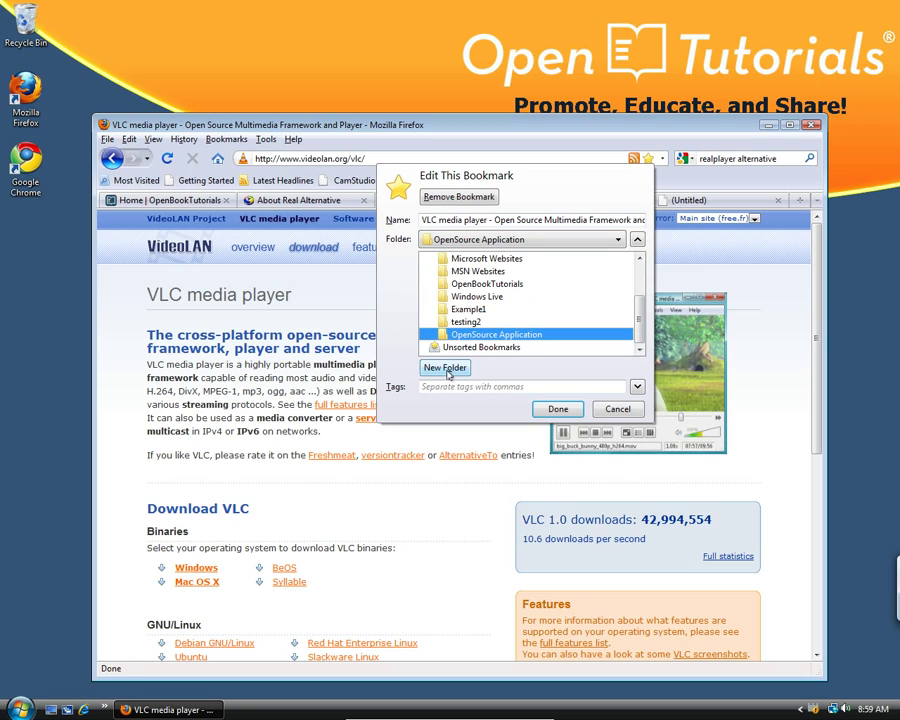
pyautogui.click(470, 367)
pyautogui.write('M')
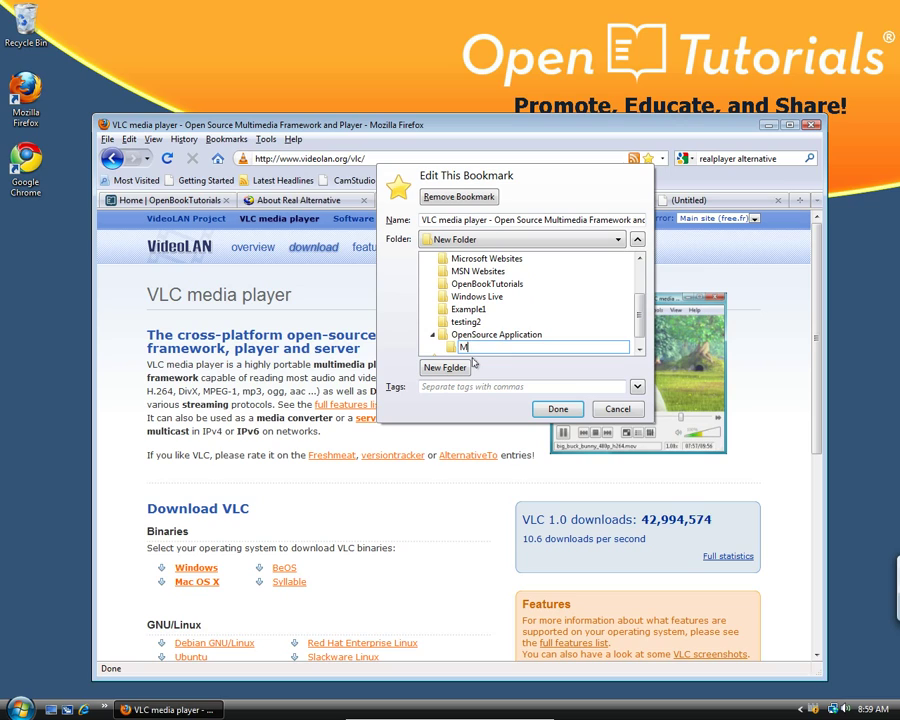
pyautogui.write('eidaPlayer')
pyautogui.press('Return')
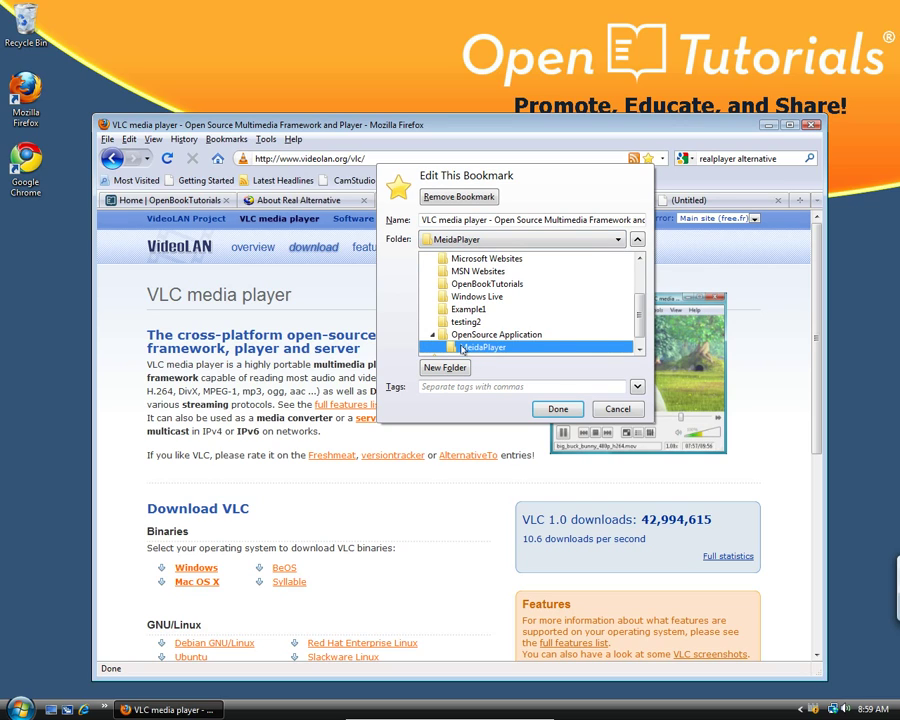
# Step: Tag the VLC bookmark codec, Open source, video, media and free, then bookmark the K-Lite page
pyautogui.click(440, 383)
pyautogui.write('codec, open source')
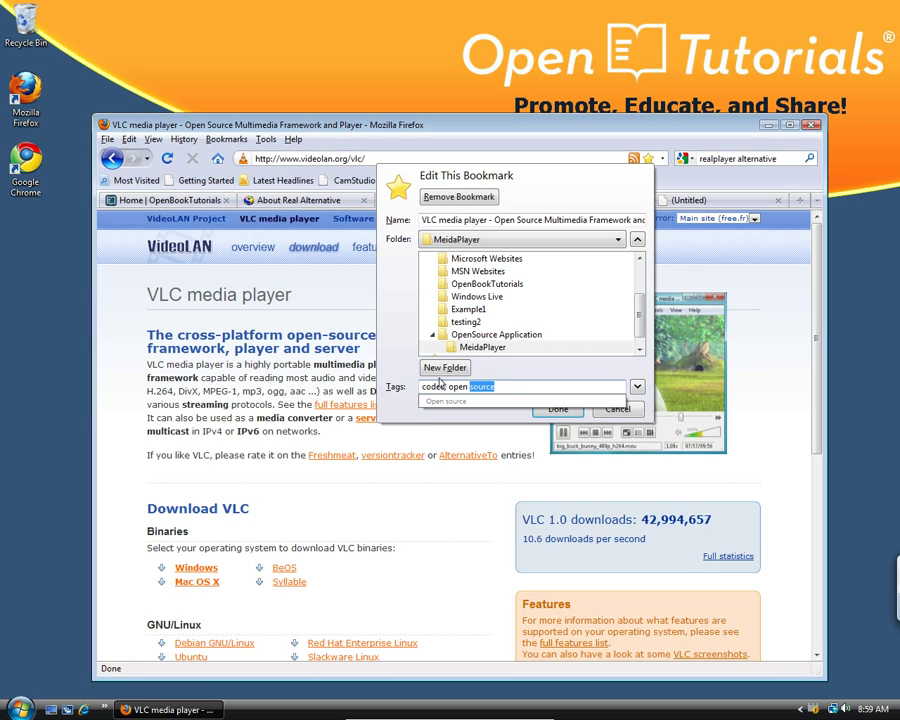
pyautogui.press('Down')
pyautogui.press('Return')
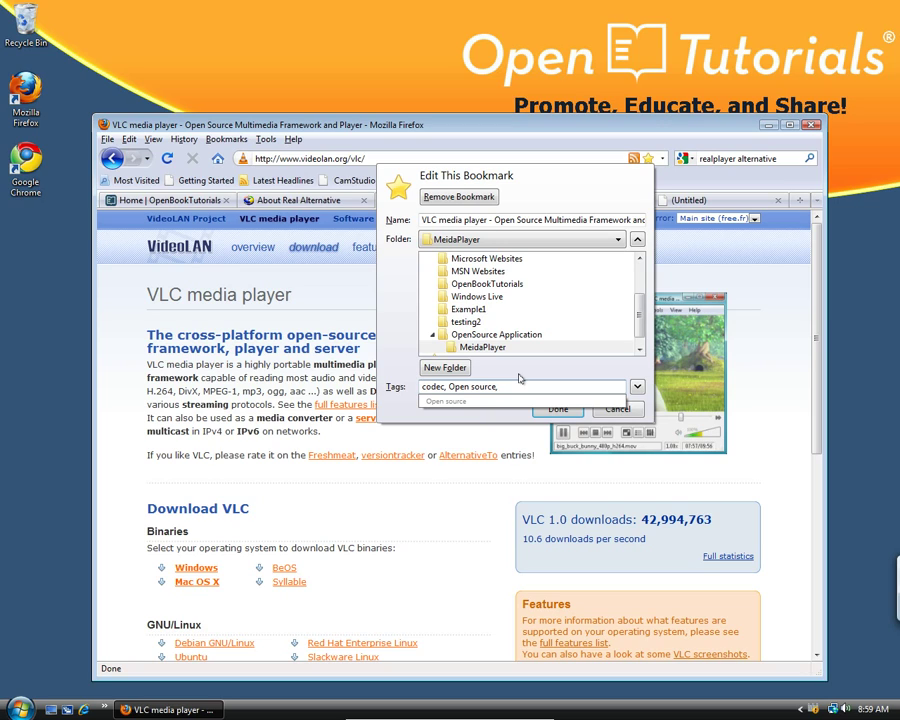
pyautogui.write('video,')
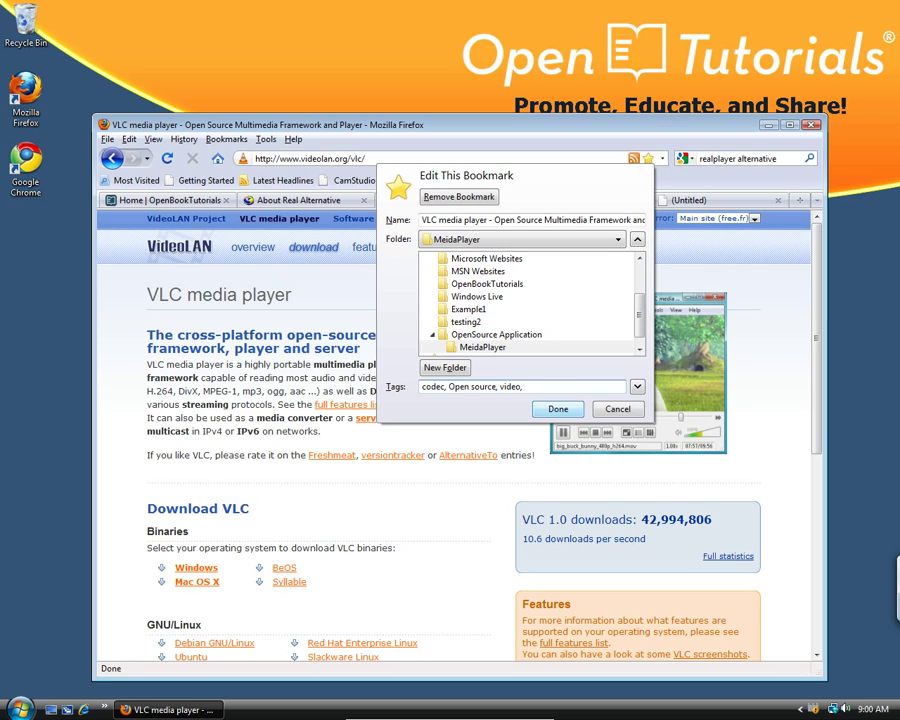
pyautogui.write(' media')
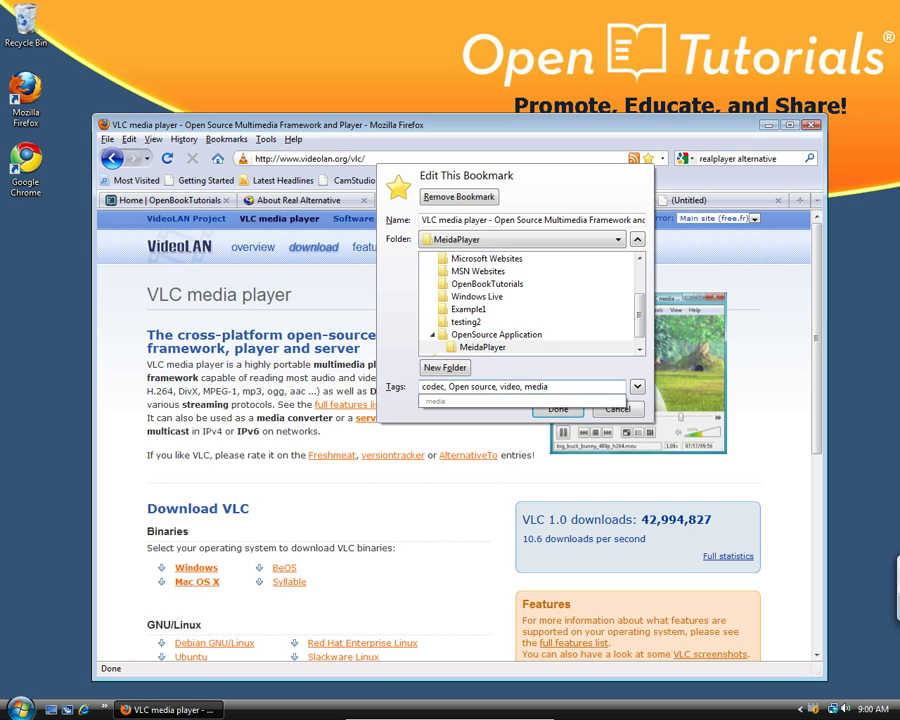
pyautogui.write(', free')
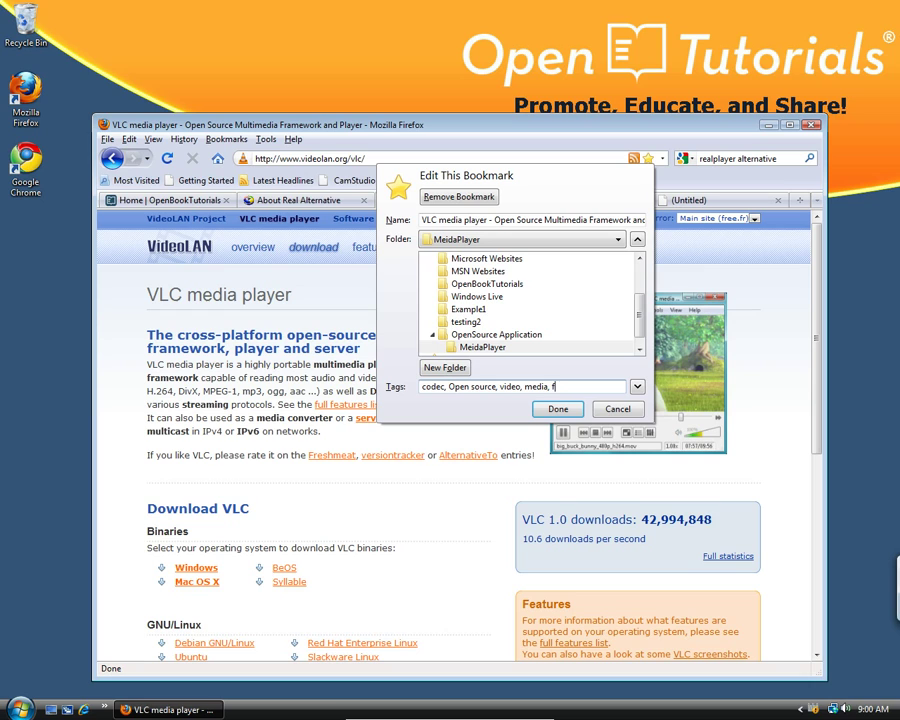
pyautogui.click(558, 409)
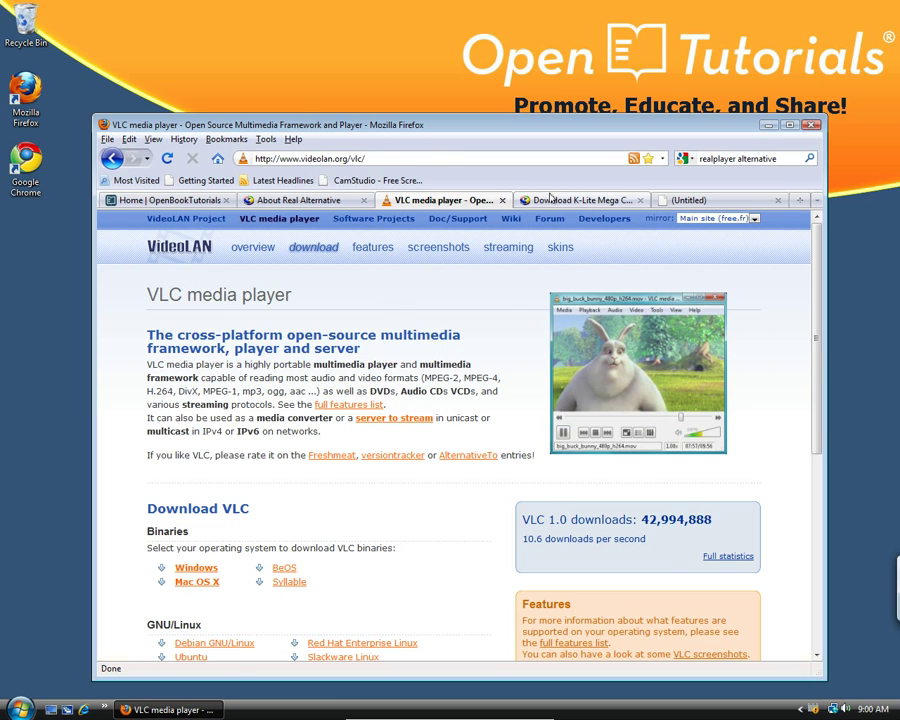
pyautogui.click(545, 199)
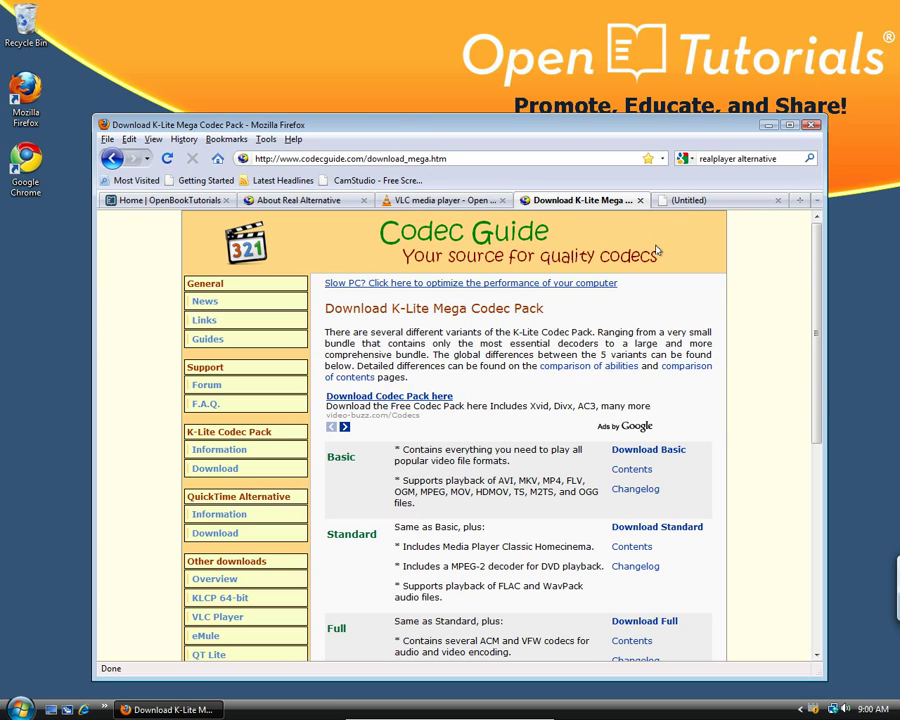
pyautogui.click(650, 160)
# Step: Move the K-Lite Mega Codec Pack bookmark into MeidaPlayer with tags codec, free and media player
pyautogui.click(650, 160)
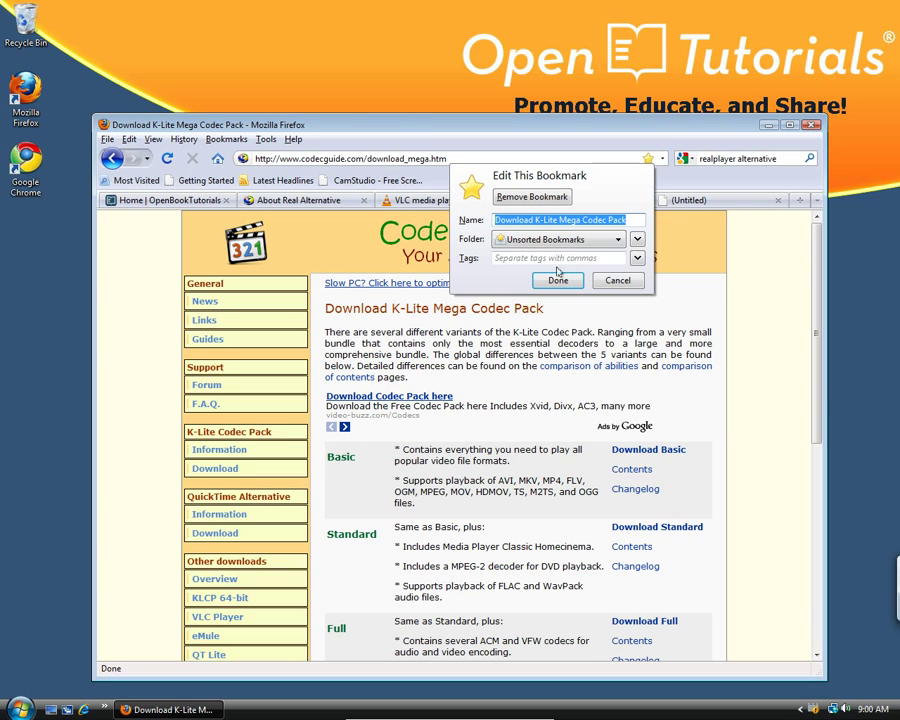
pyautogui.click(577, 242)
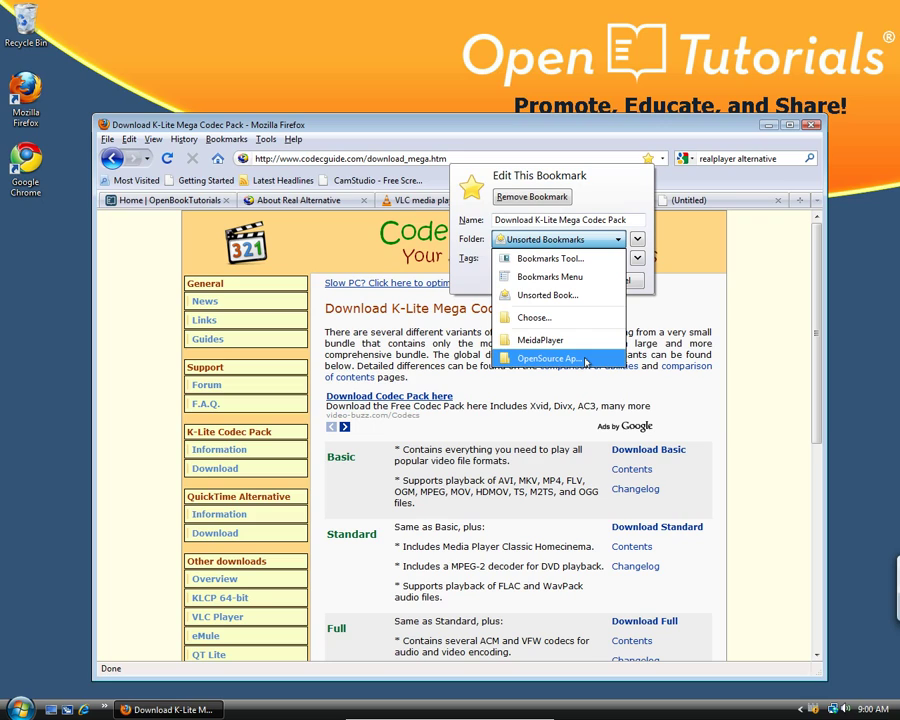
pyautogui.click(583, 341)
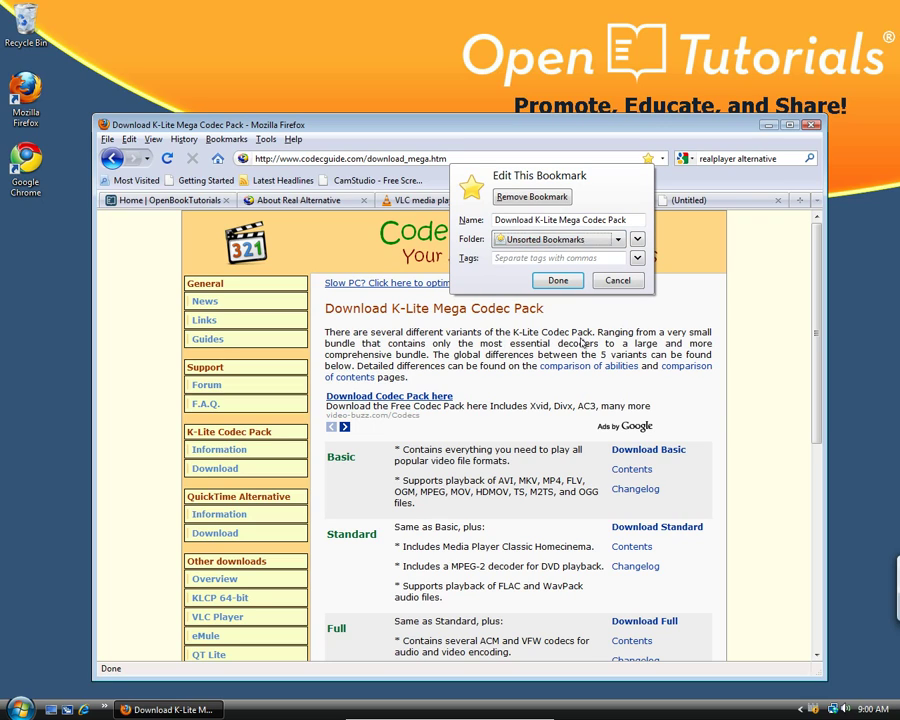
pyautogui.click(528, 258)
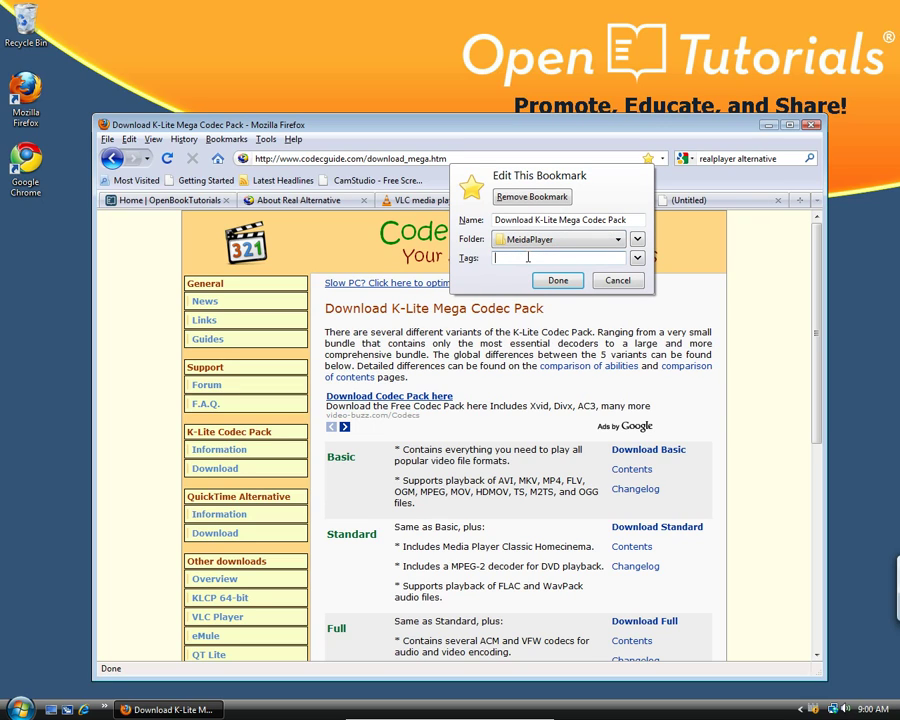
pyautogui.write('codec, free, ')
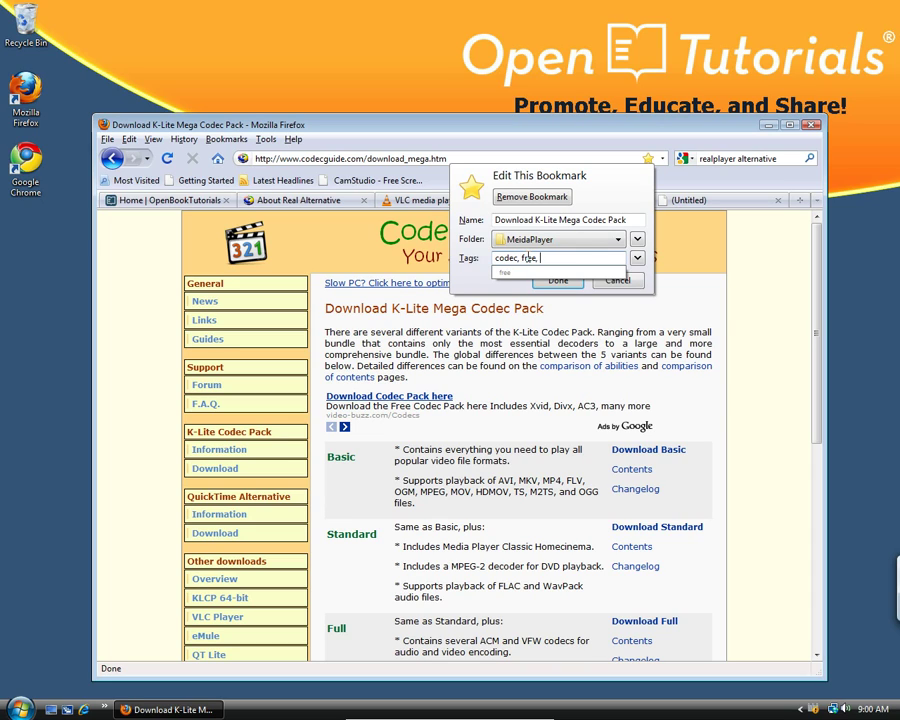
pyautogui.write('media ')
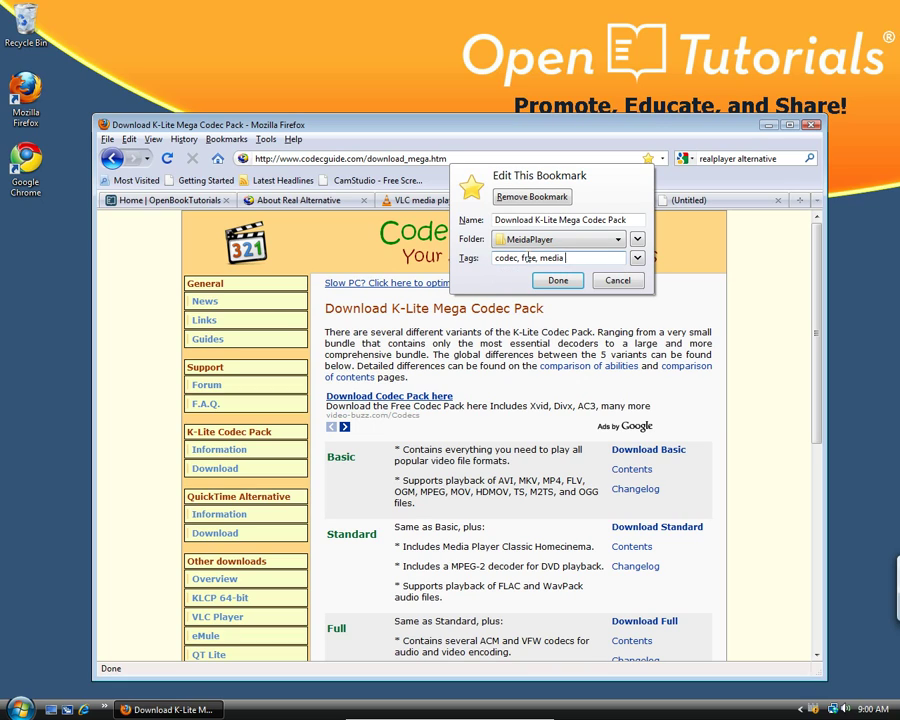
pyautogui.write('player')
pyautogui.press('Return')
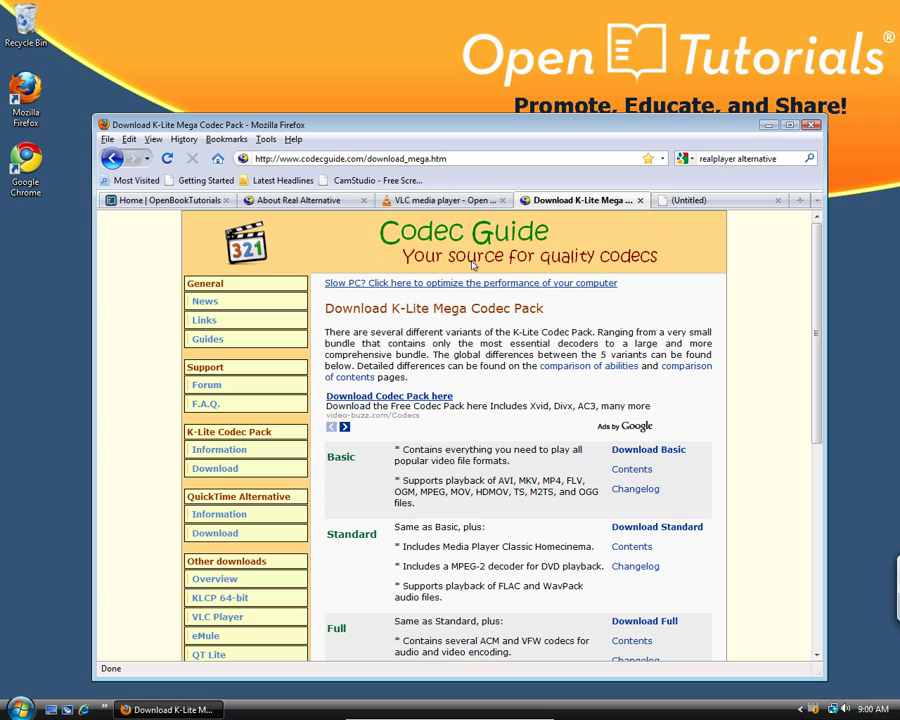
pyautogui.click(218, 142)
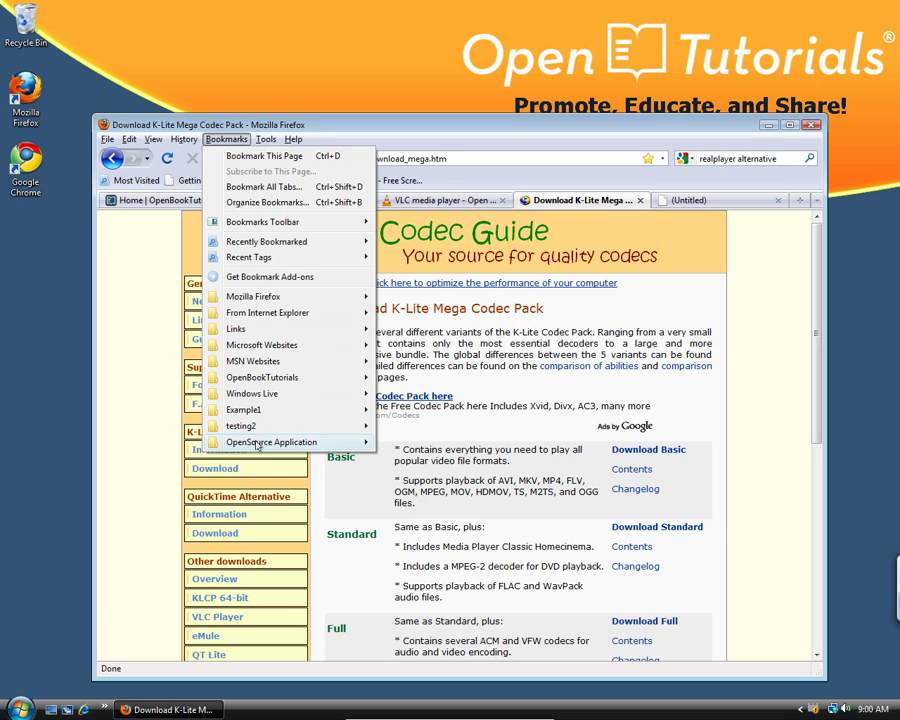
pyautogui.moveTo(258, 446)
pyautogui.moveTo(478, 461)
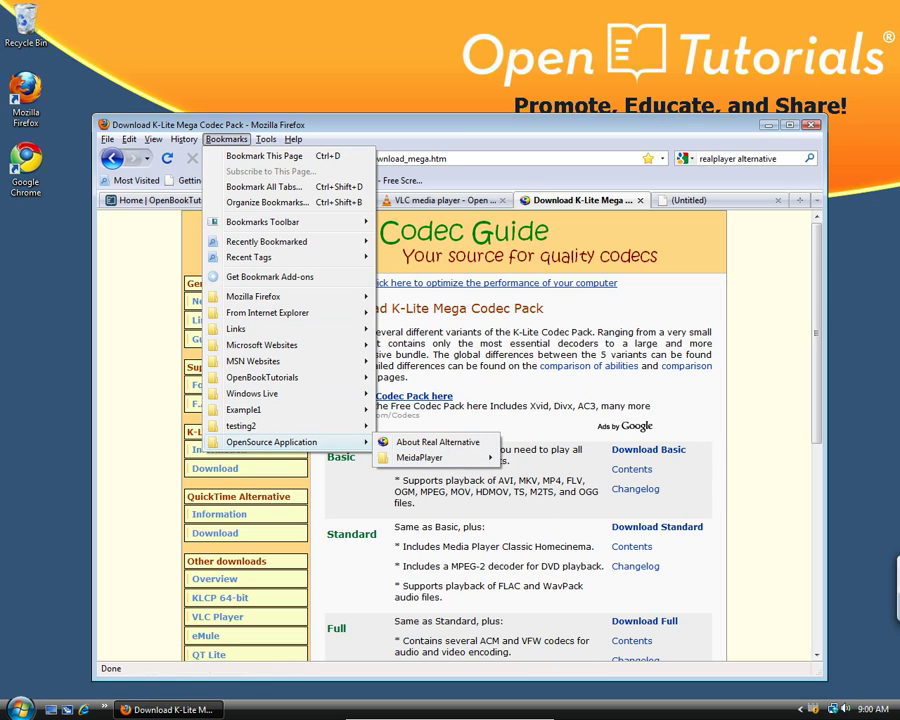
pyautogui.moveTo(431, 463)
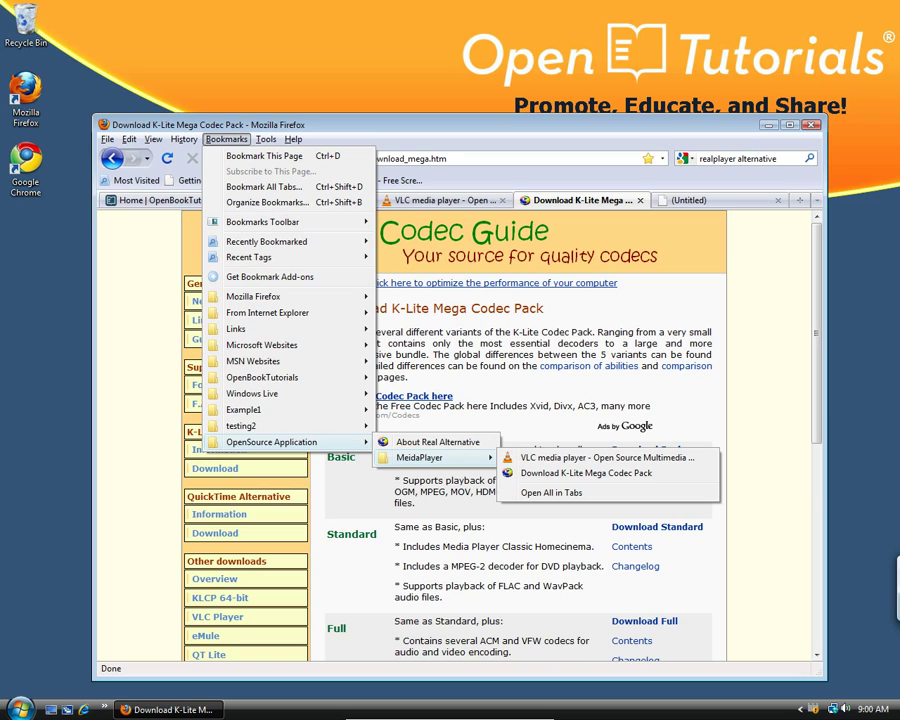
pyautogui.click(300, 205)
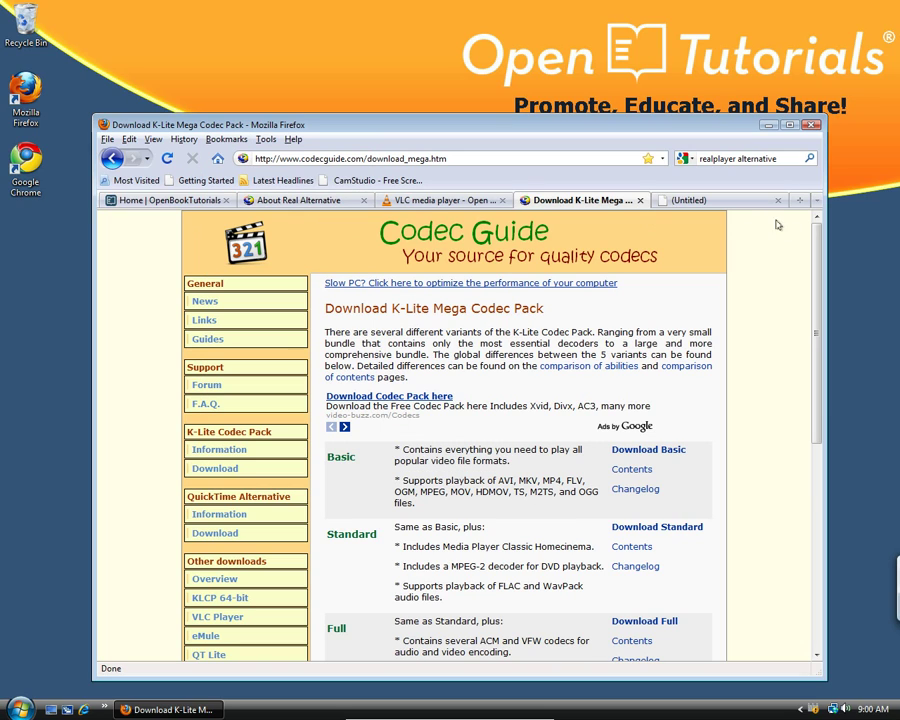
pyautogui.click(715, 201)
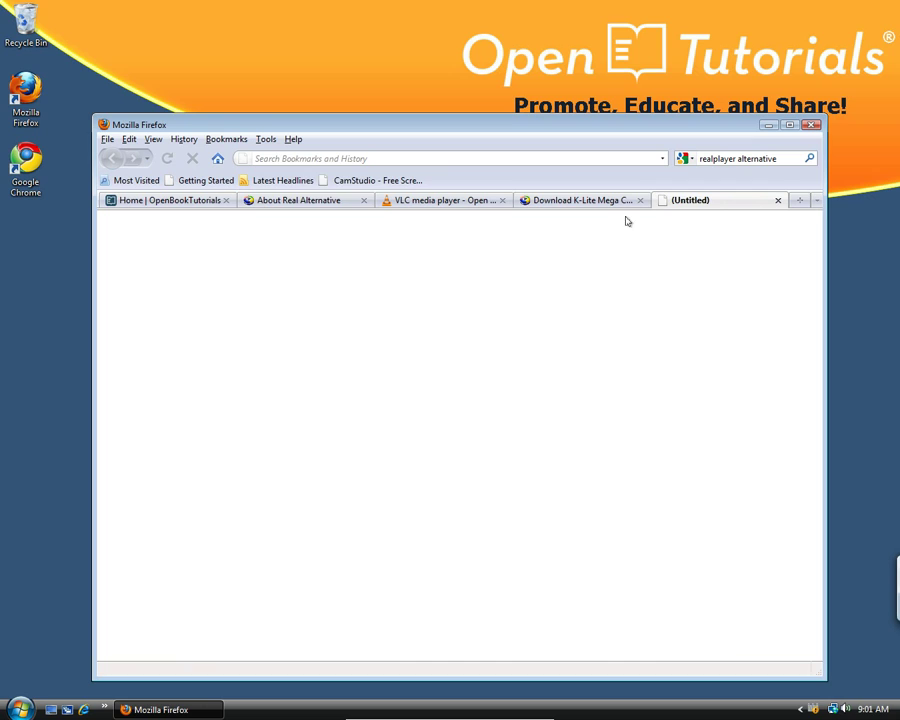
pyautogui.click(229, 144)
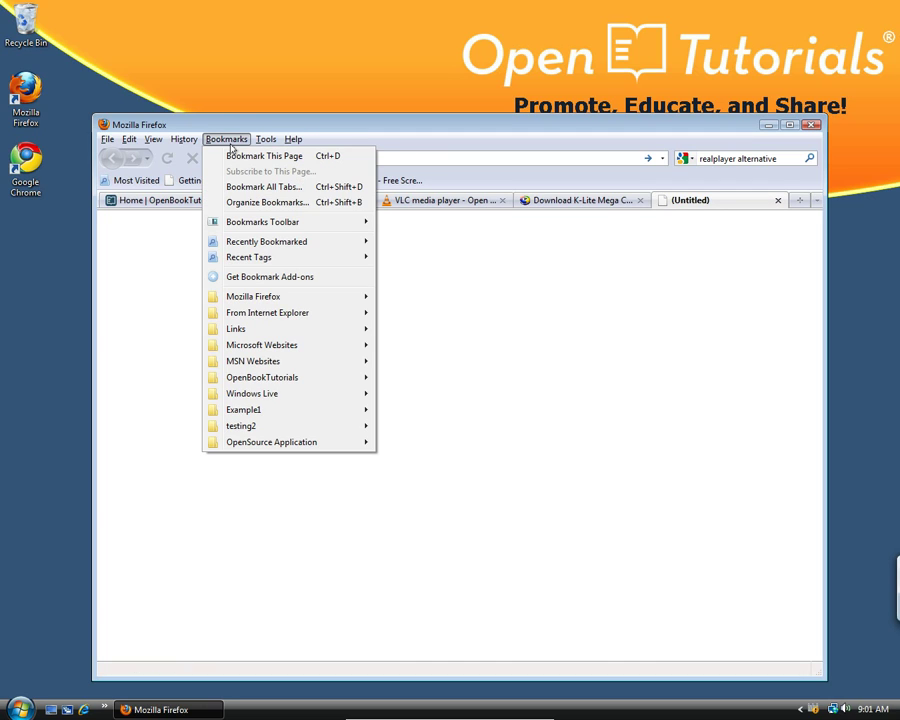
pyautogui.click(459, 161)
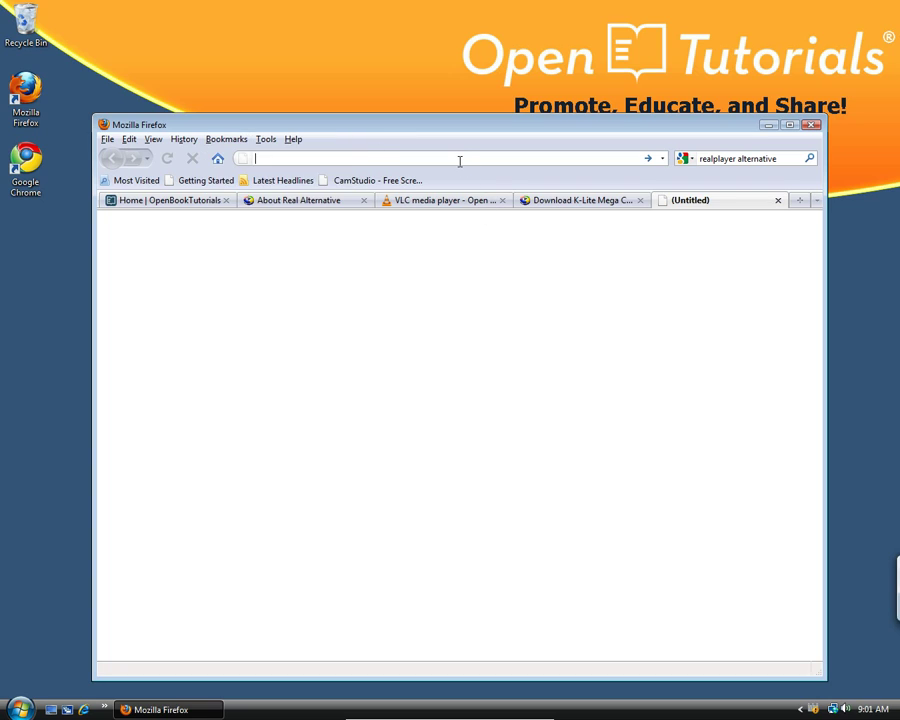
pyautogui.write('free')
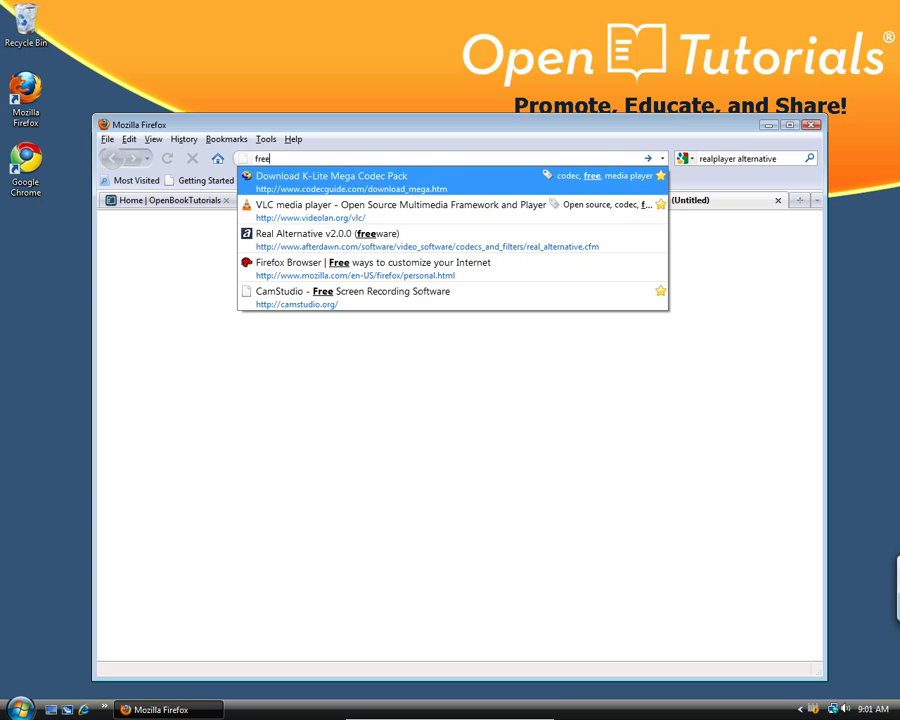
pyautogui.click(295, 156)
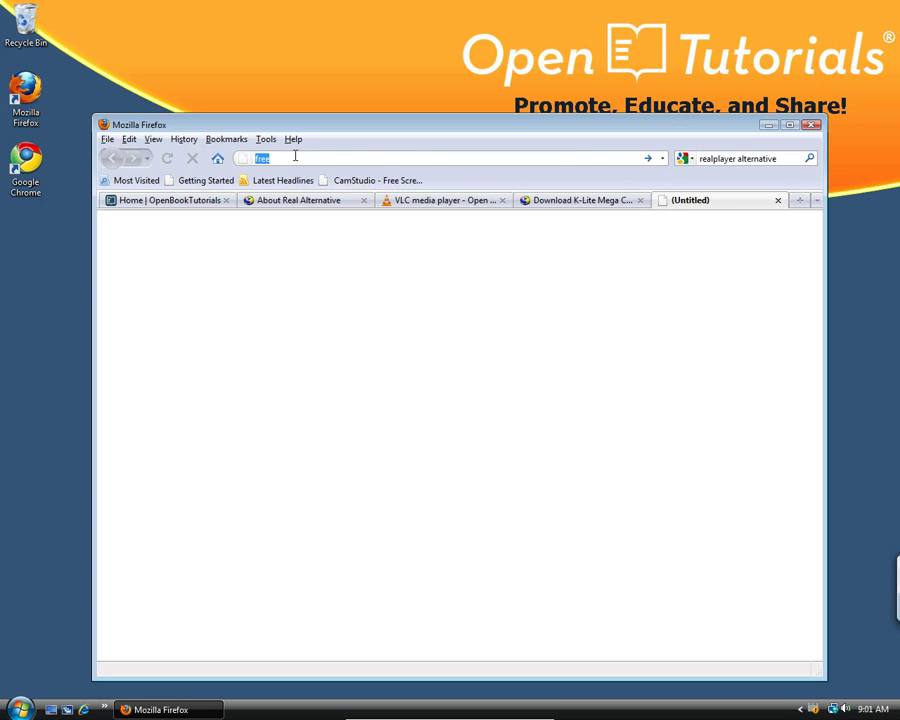
pyautogui.write('open source')
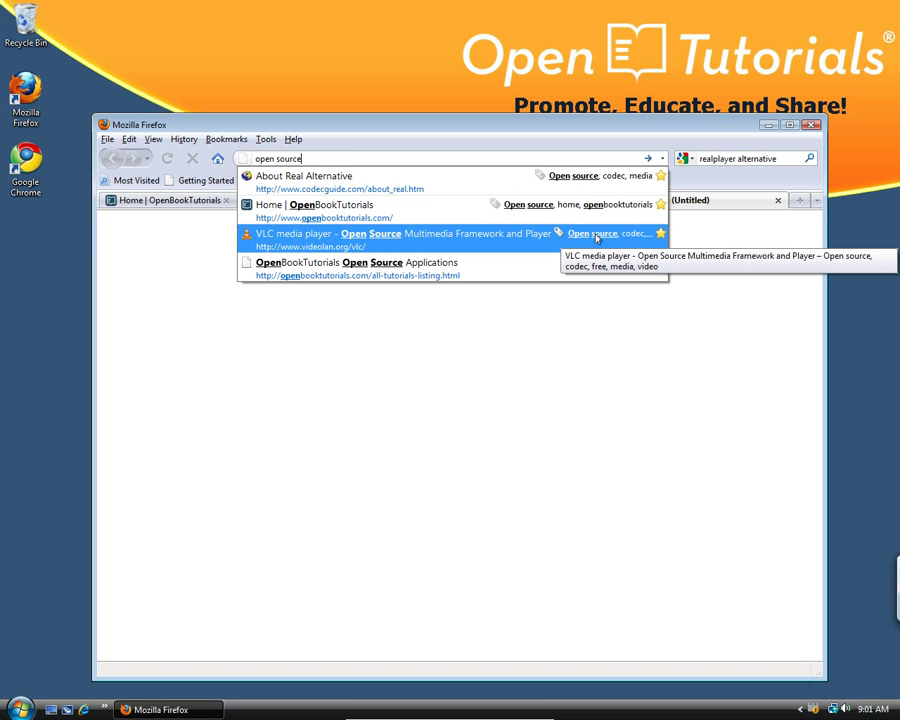
pyautogui.press('Escape')
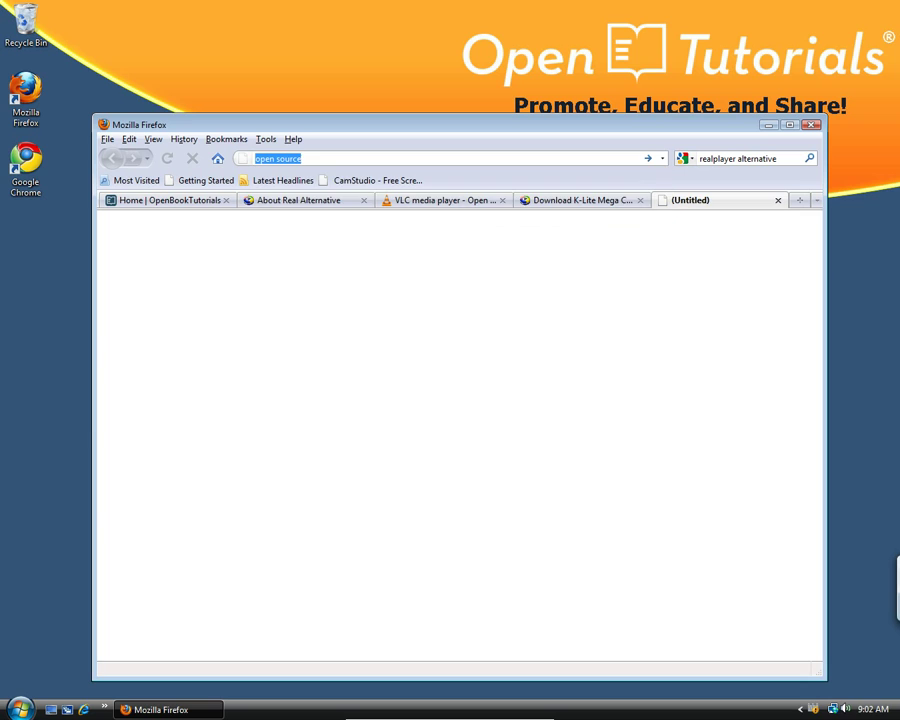
pyautogui.click(583, 202)
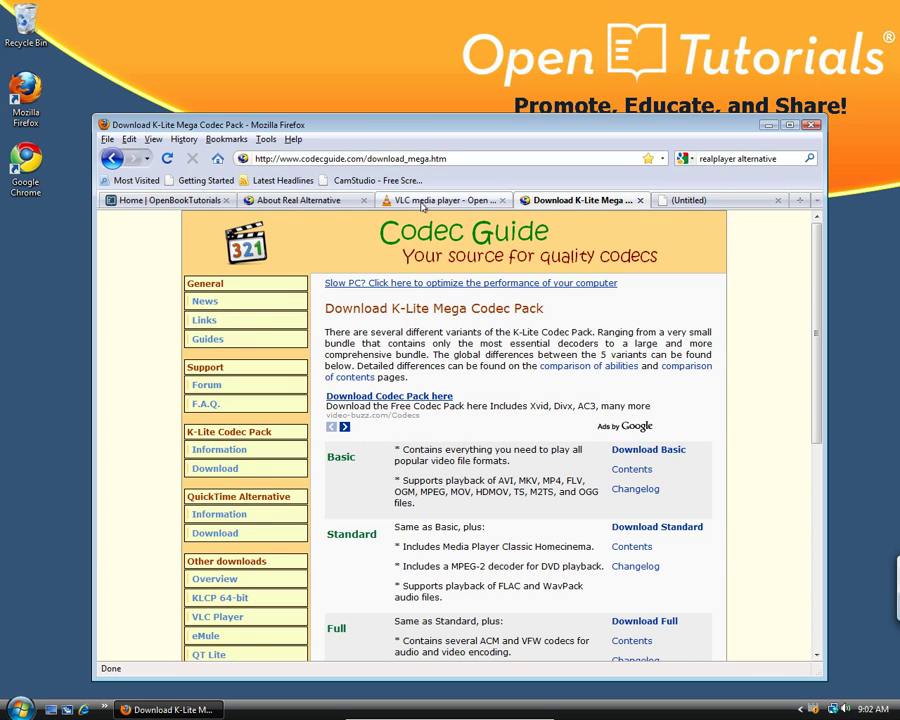
# Step: Open the bookmarks Library via Organize Bookmarks and move its window up and to the right
pyautogui.click(422, 202)
pyautogui.click(300, 201)
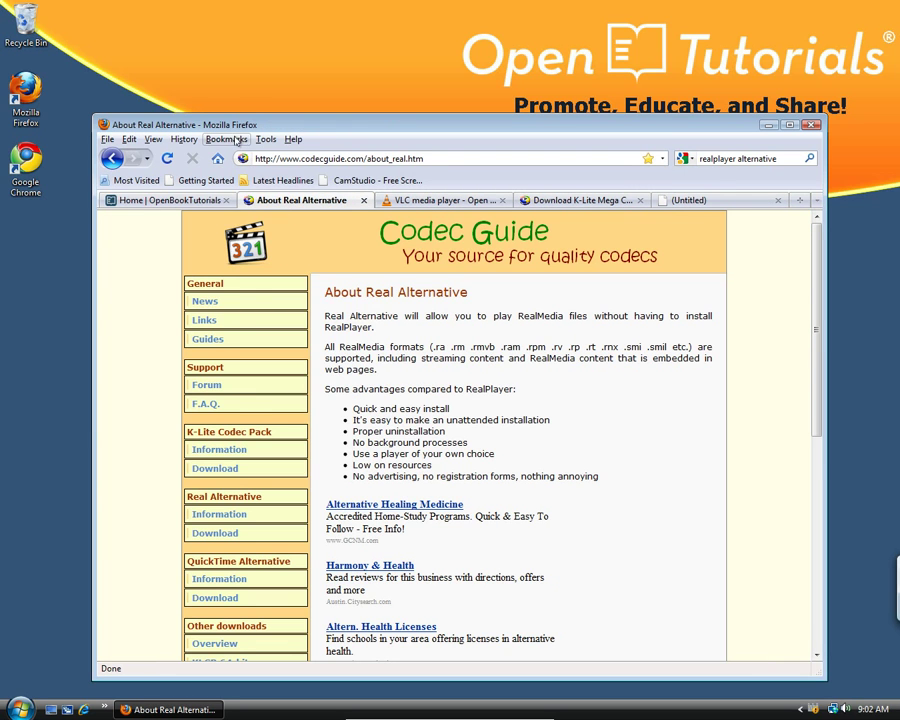
pyautogui.click(226, 139)
pyautogui.click(240, 202)
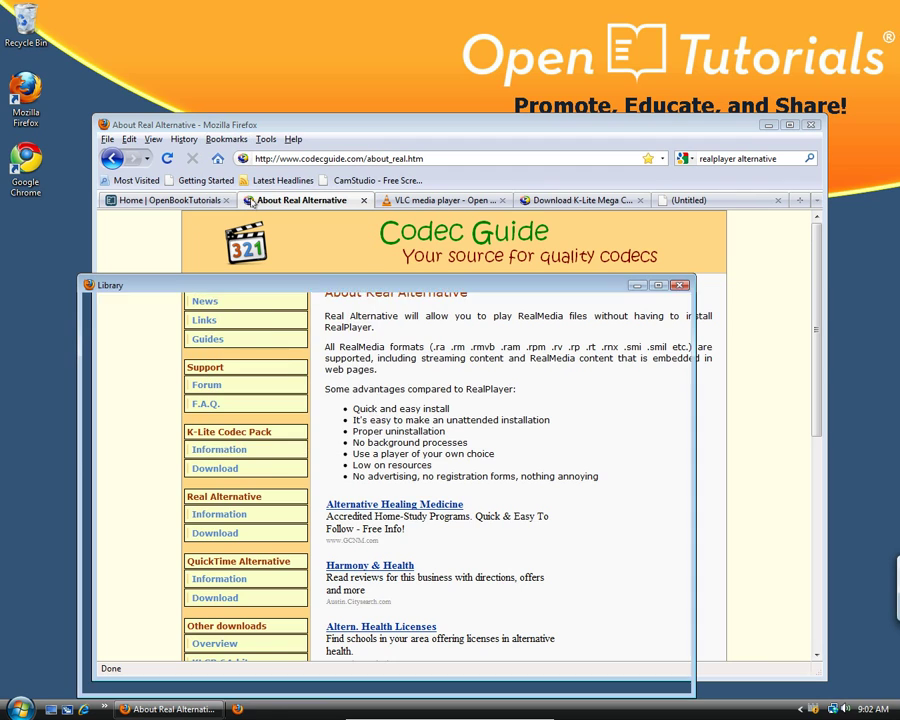
pyautogui.moveTo(395, 290); pyautogui.dragTo(442, 124)
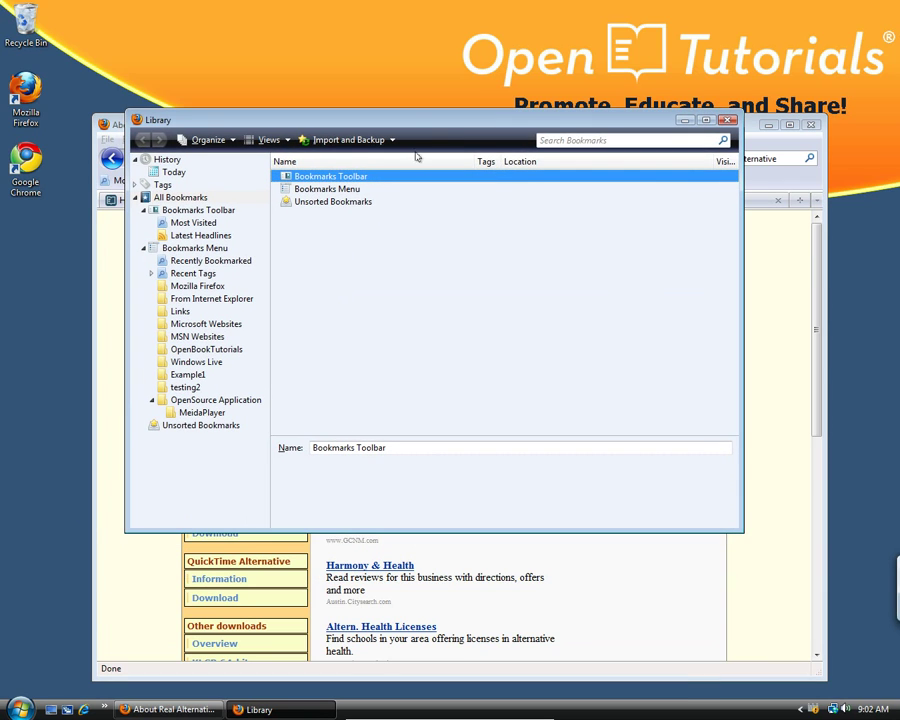
# Step: Browse the OpenSource Application, MeidaPlayer and Example1 folders, ending on MeidaPlayer's VLC and K-Lite bookmarks
pyautogui.click(200, 402)
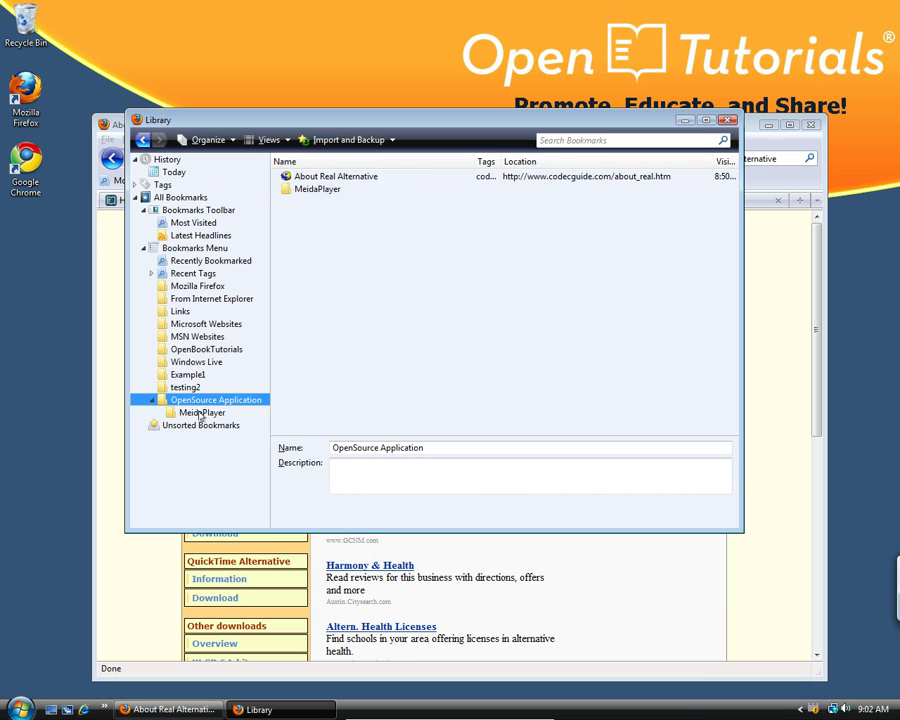
pyautogui.click(202, 413)
pyautogui.click(185, 375)
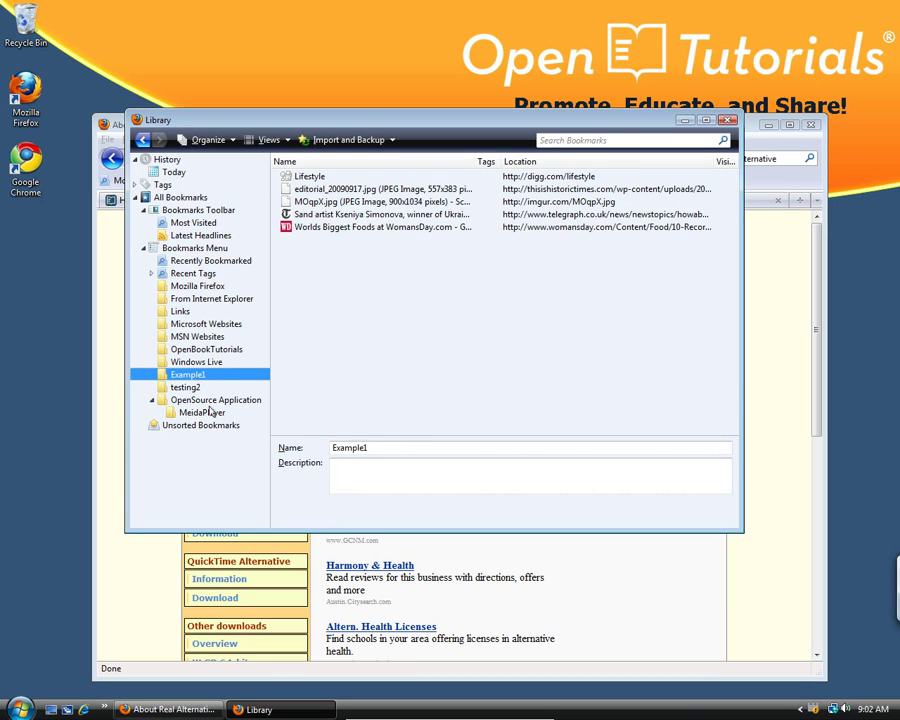
pyautogui.click(303, 177)
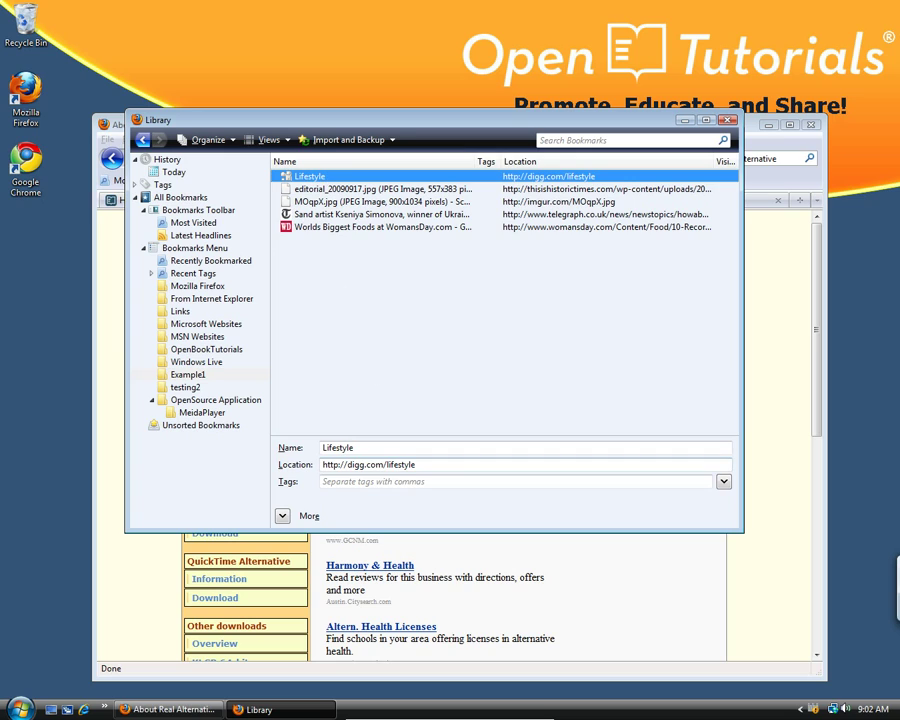
pyautogui.click(358, 479)
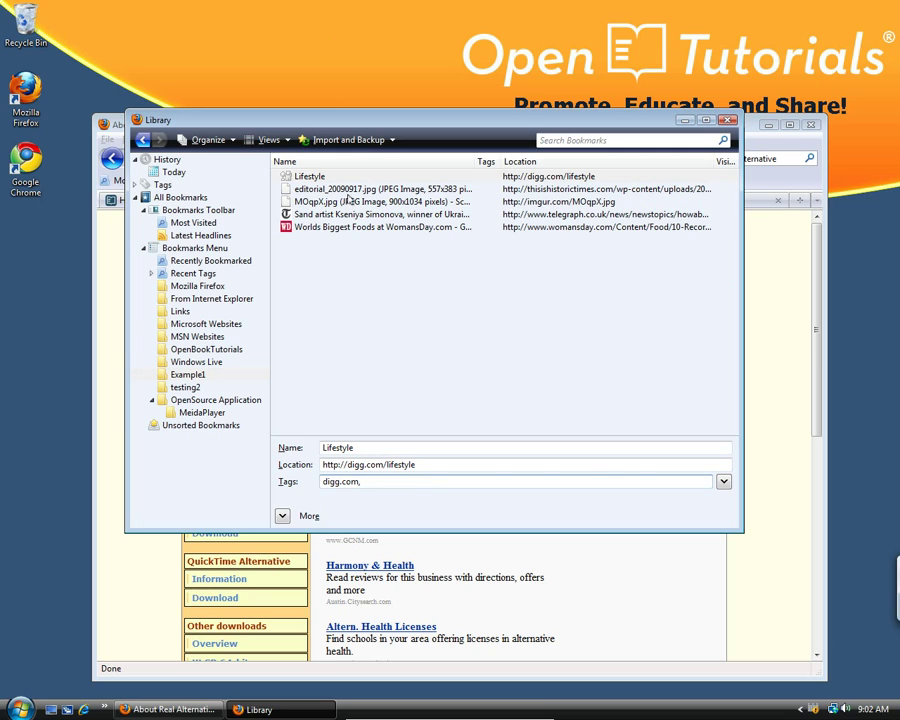
pyautogui.click(203, 413)
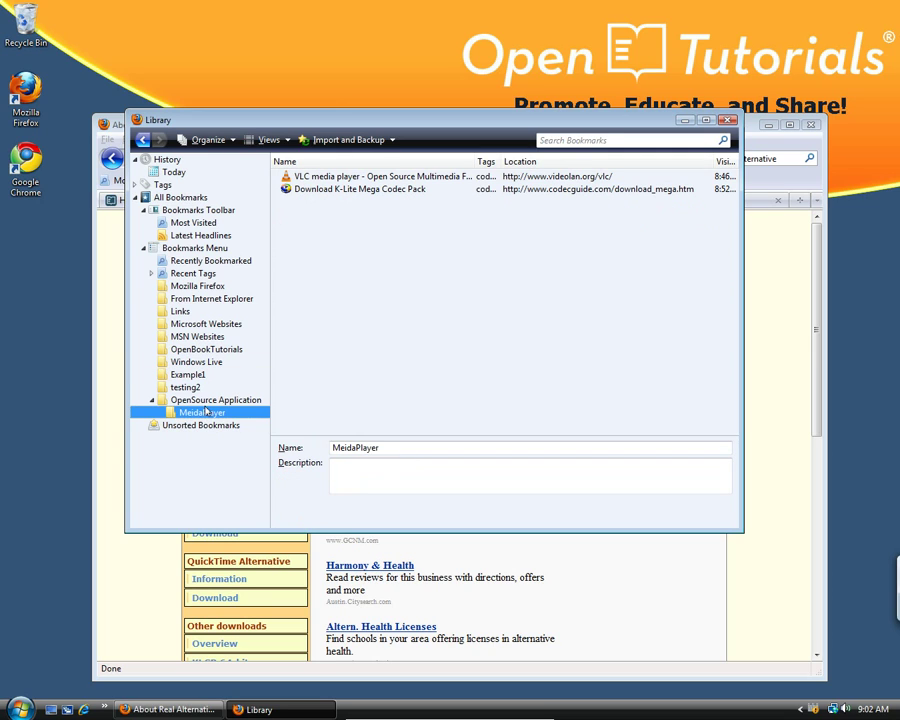
# Step: Append a VLC tag to the VLC media player bookmark's tags
pyautogui.click(310, 178)
pyautogui.click(483, 481)
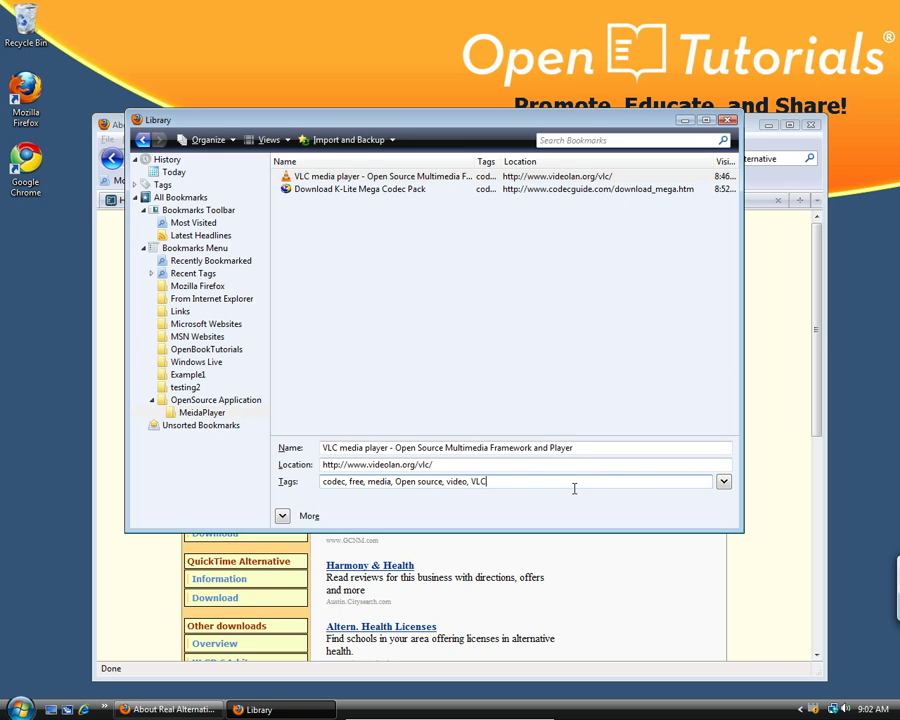
pyautogui.press('Return')
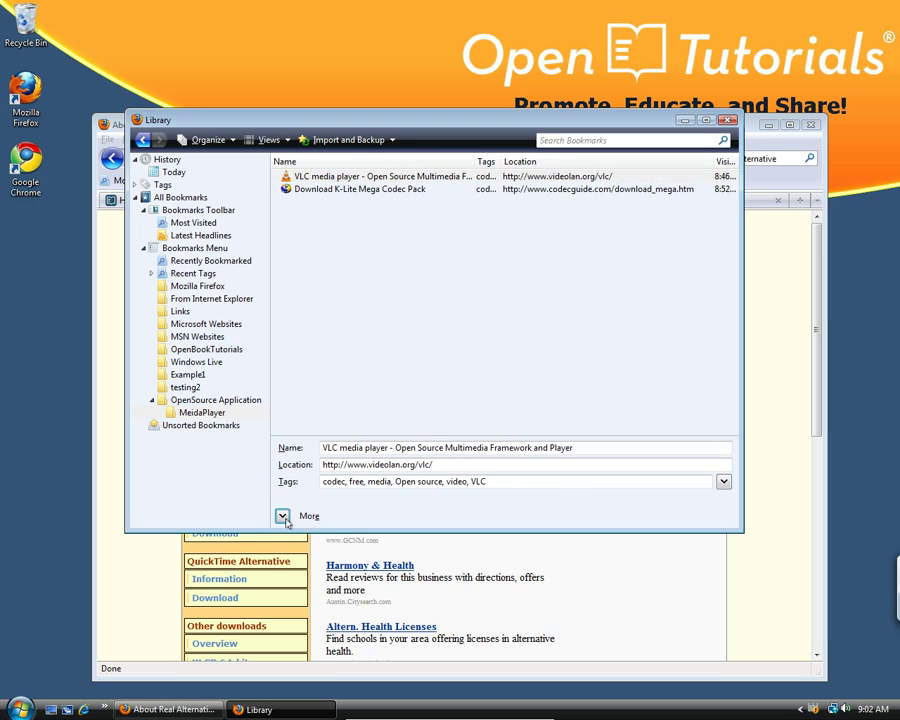
# Step: Reveal the bookmark's keyword and description fields, then close the Library window
pyautogui.click(283, 516)
pyautogui.click(365, 444)
pyautogui.click(409, 459)
pyautogui.hotkey('shift', 'Tab')
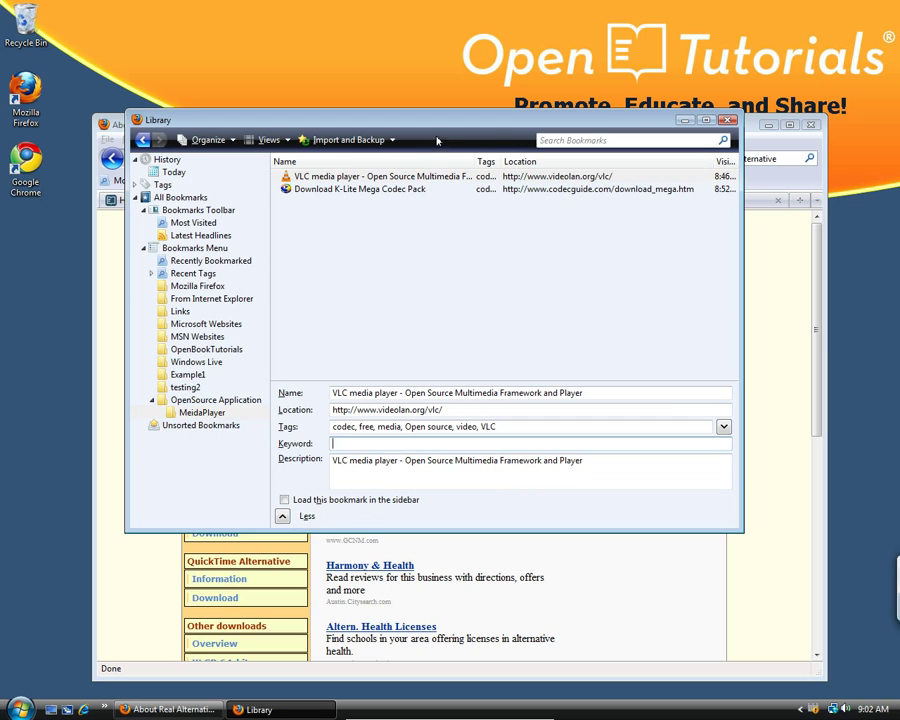
pyautogui.hotkey('alt', 'F4')
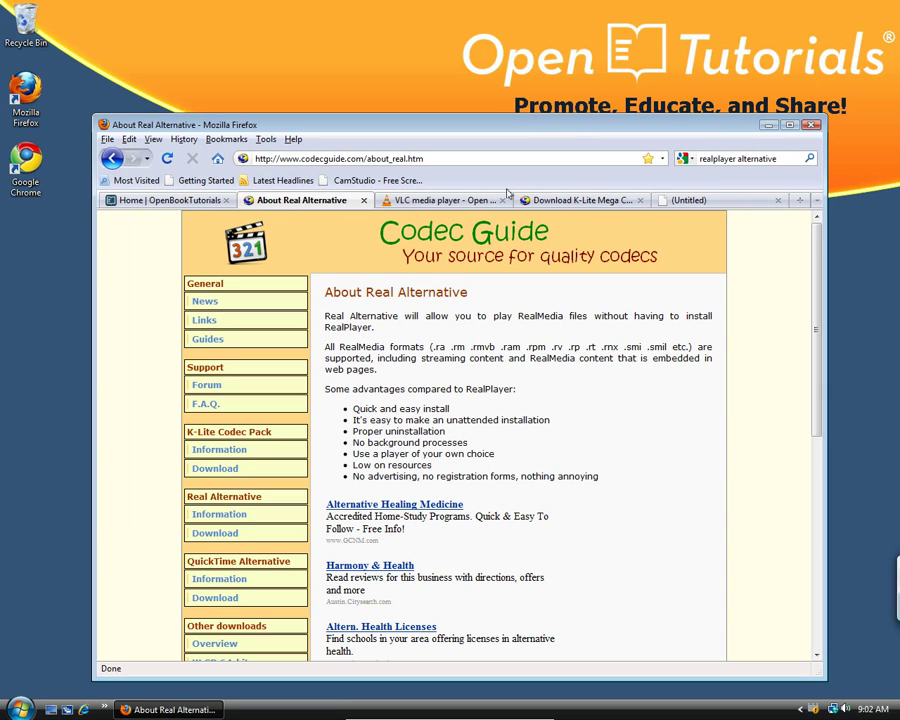
pyautogui.click(452, 157)
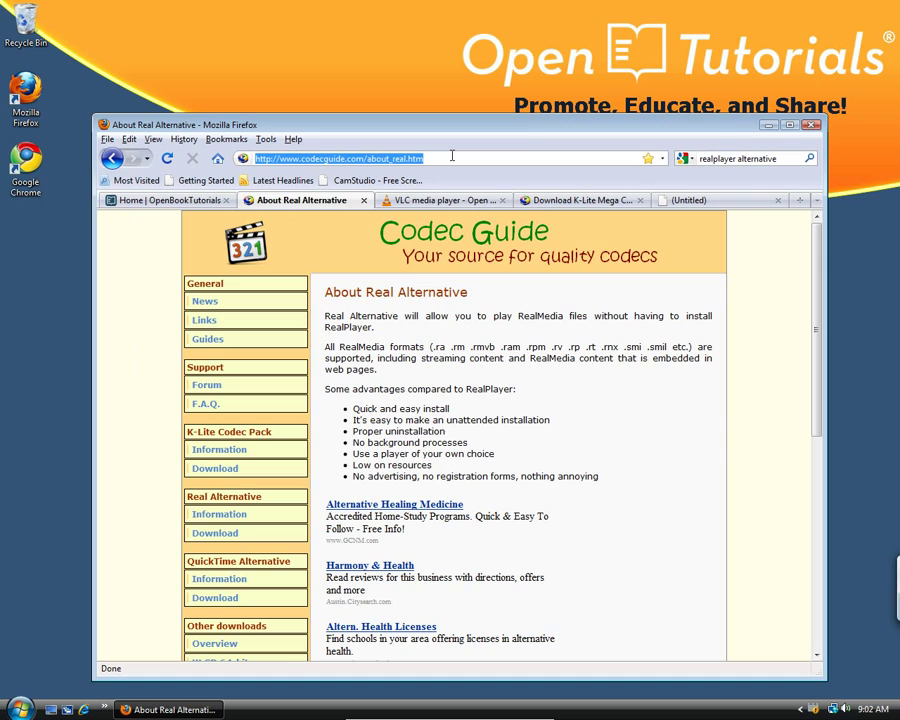